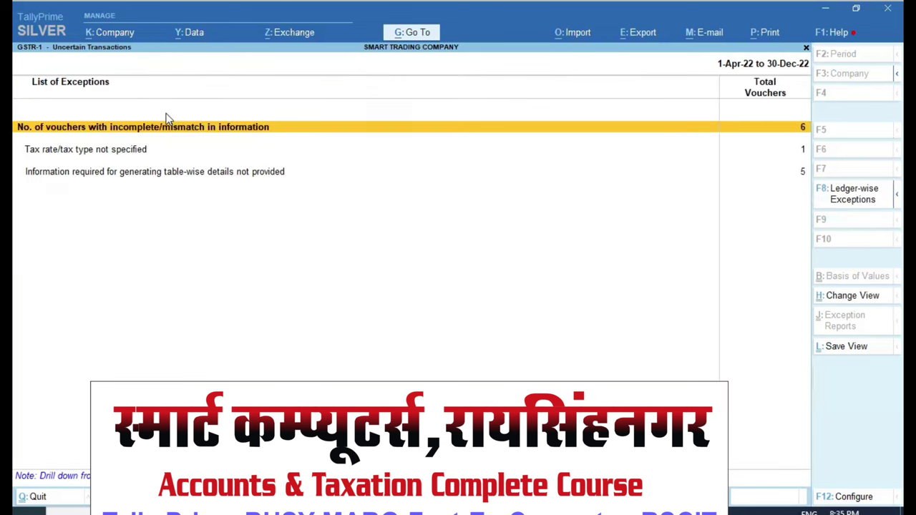
Step: Return to the GSTR-1 summary and reopen the Uncertain Transactions (Corrections needed) list
key("Escape")
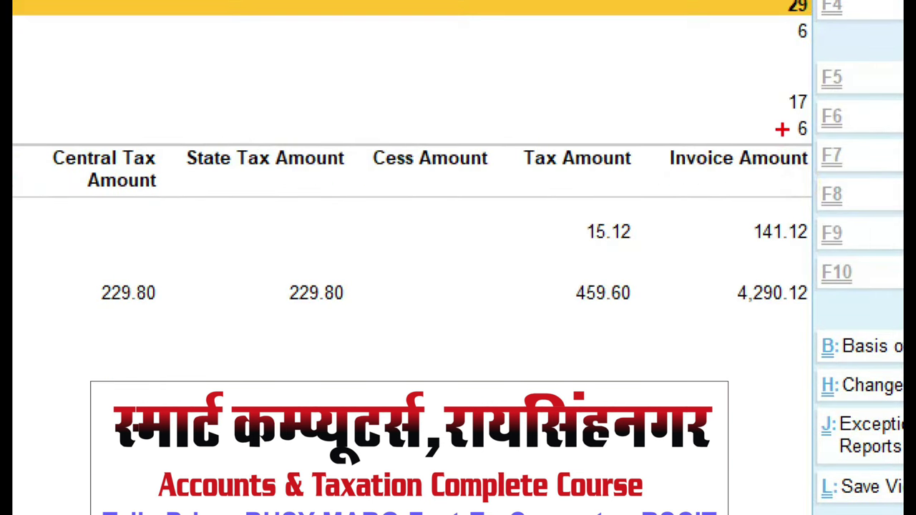
left_click_drag(776, 111, 835, 152)
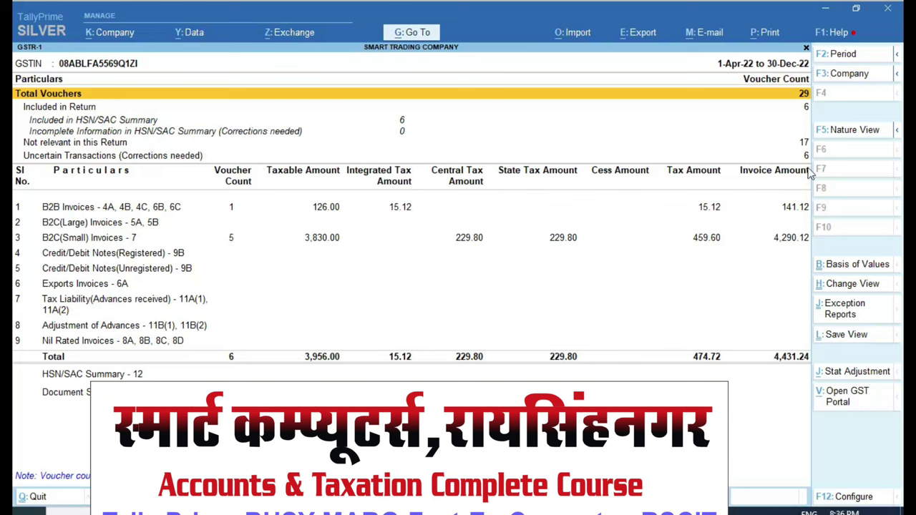
left_click(804, 155)
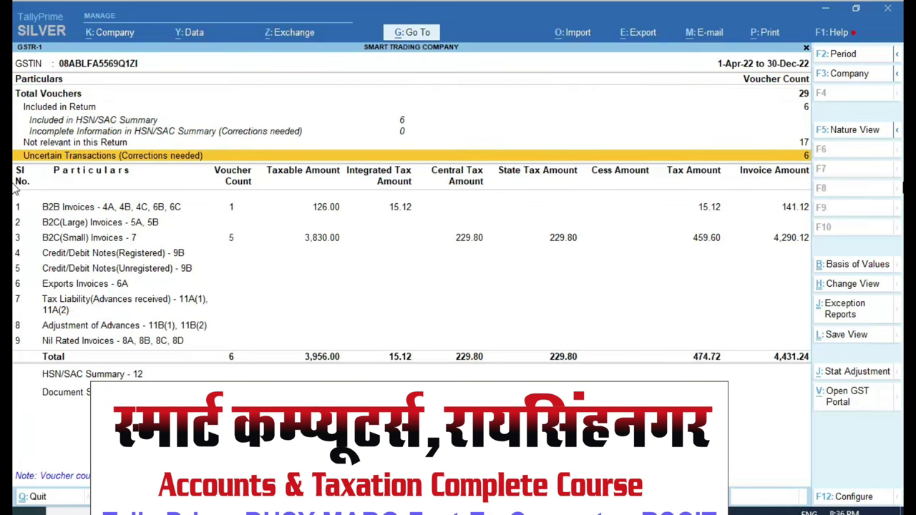
key("Return")
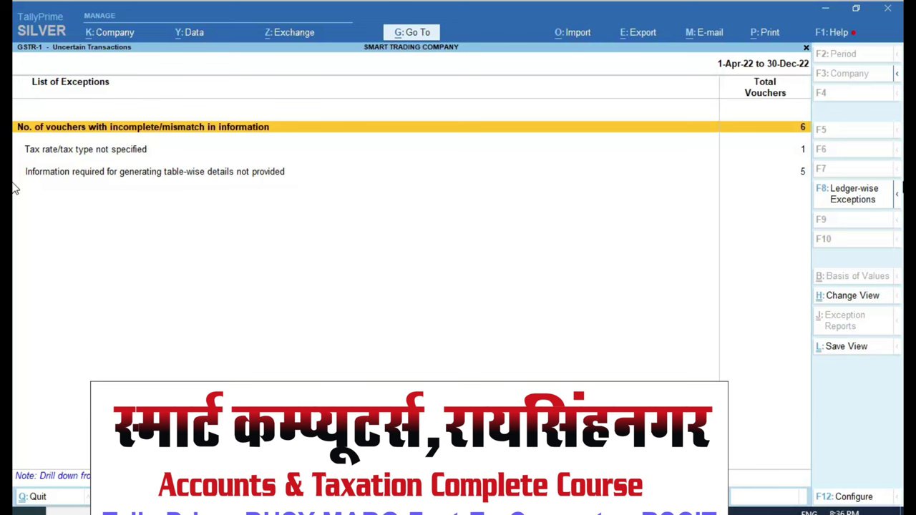
key("ctrl")
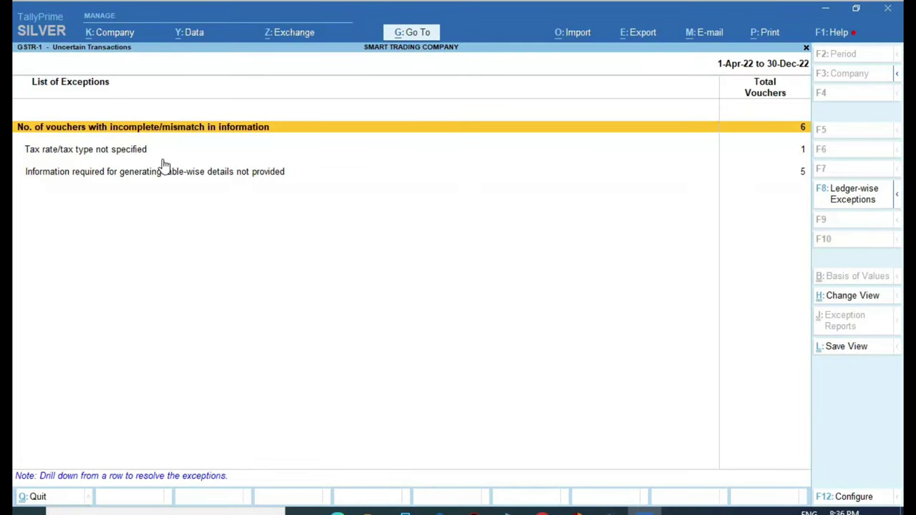
Step: Try to resolve the "Tax rate/tax type not specified" exception by keeping Sales Taxable and leaving the tax rates blank
key("Down")
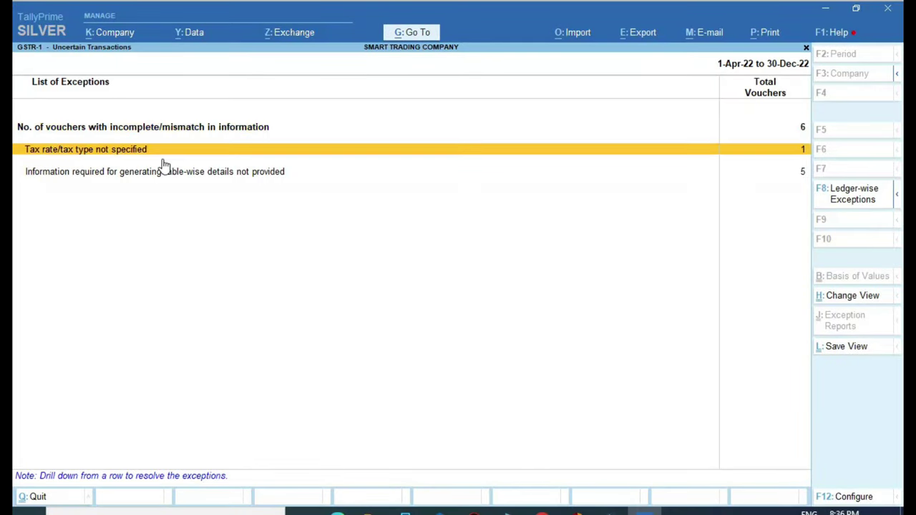
key("Return")
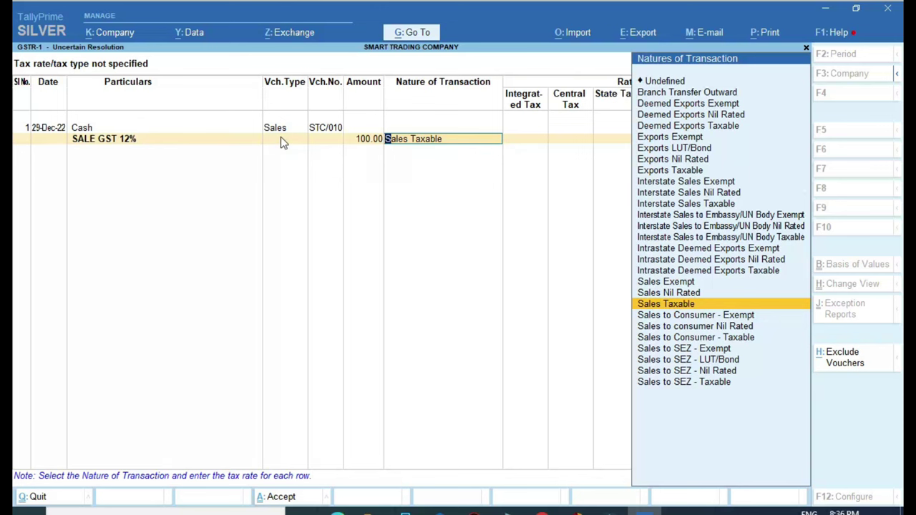
key("Return")
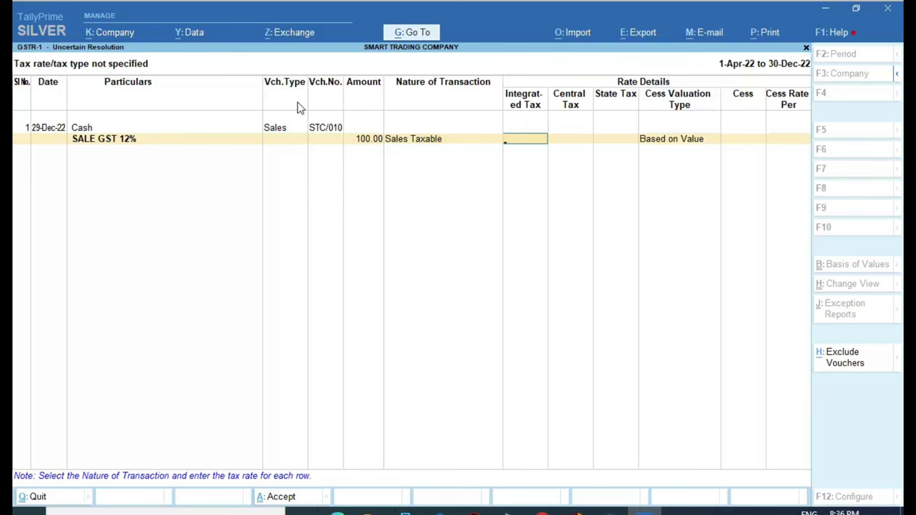
key("Return")
key("Return")
key("Return")
key("Return")
key("Return")
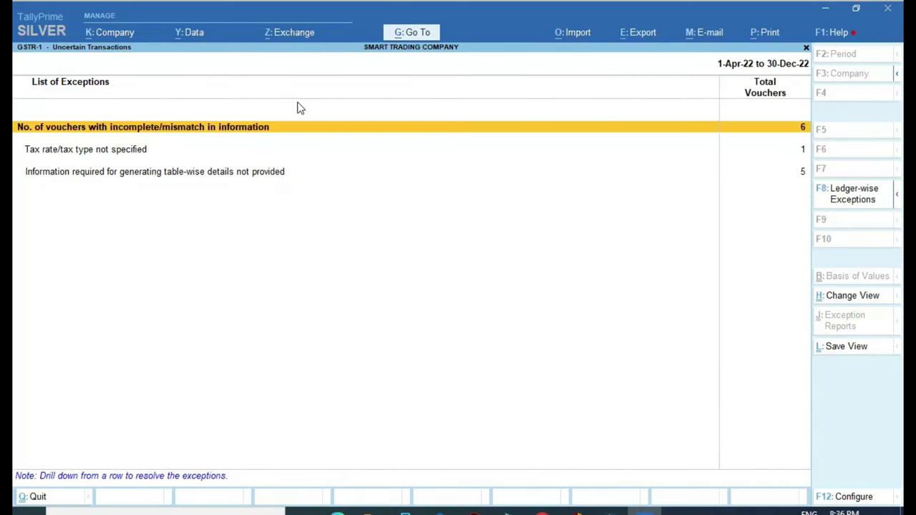
Step: Examine the voucher number and amount under "Tax rate/tax type not specified", and return to the Gateway of Tally
key("Down")
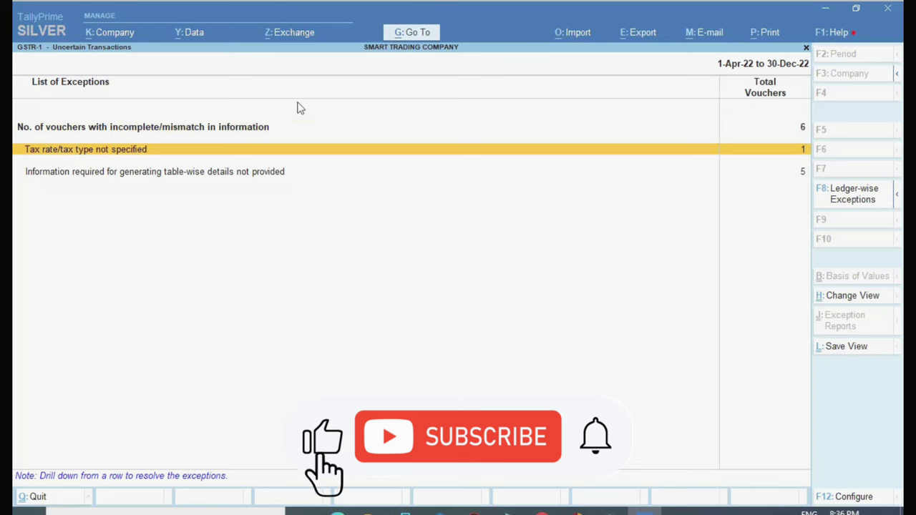
key("Return")
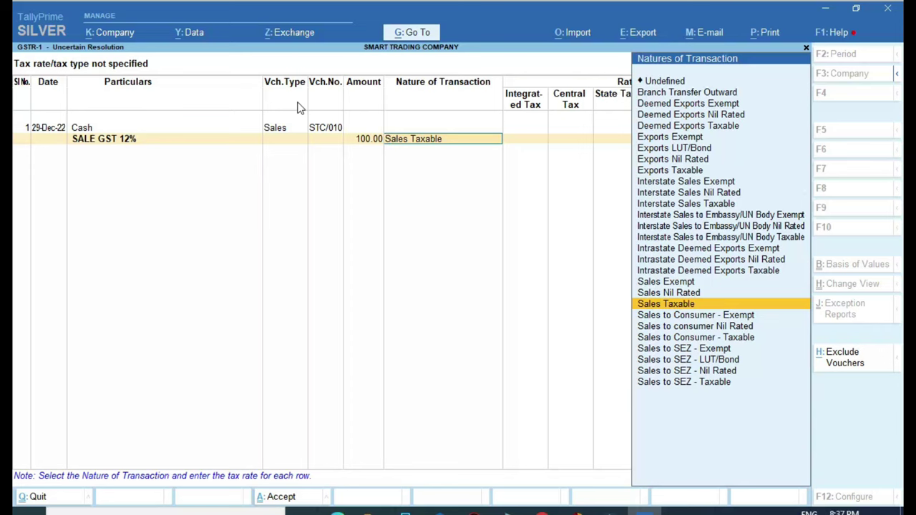
key("Return")
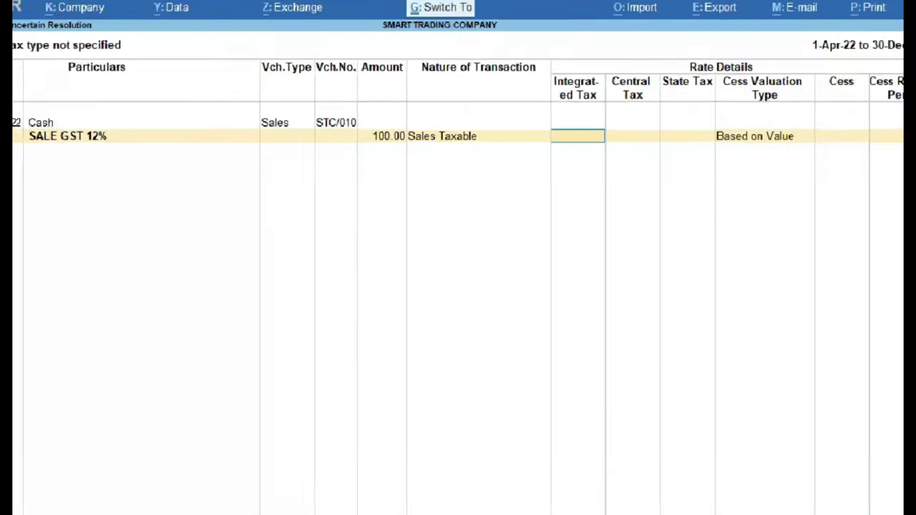
left_click_drag(304, 106, 367, 139)
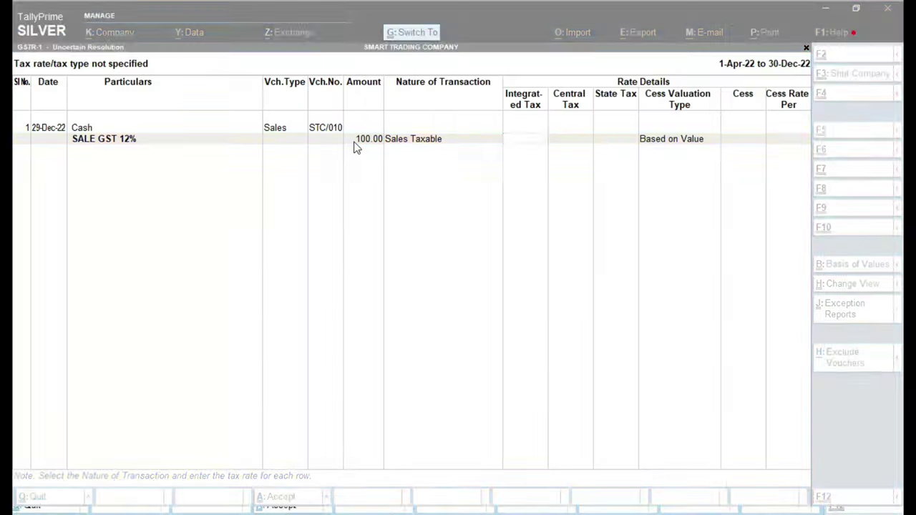
key("Escape")
key("Escape")
key("Escape")
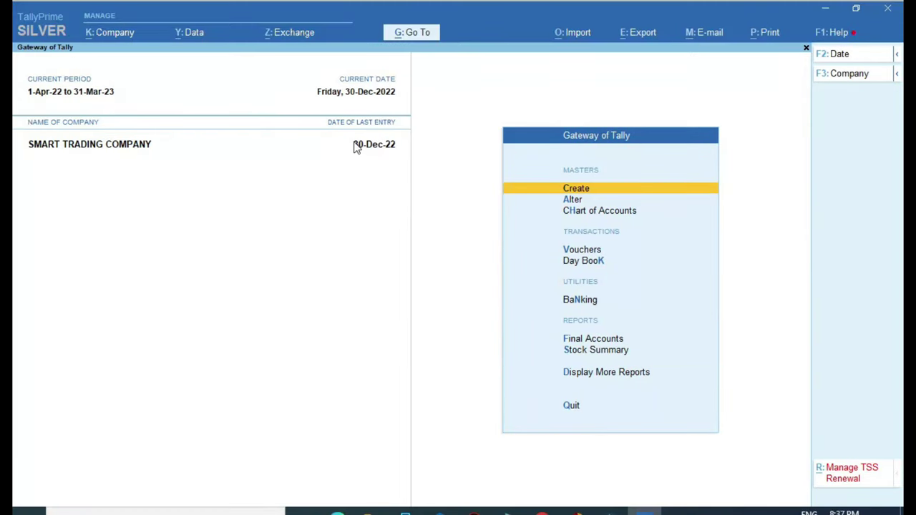
Step: Open the Day Book and list only Sales vouchers for 1-Apr-22 to 30-Dec-22
key("k")
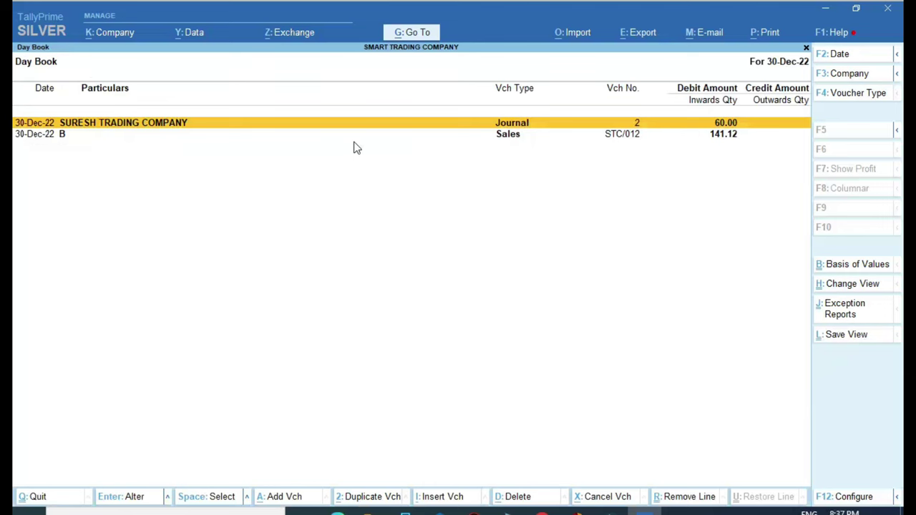
key("F4")
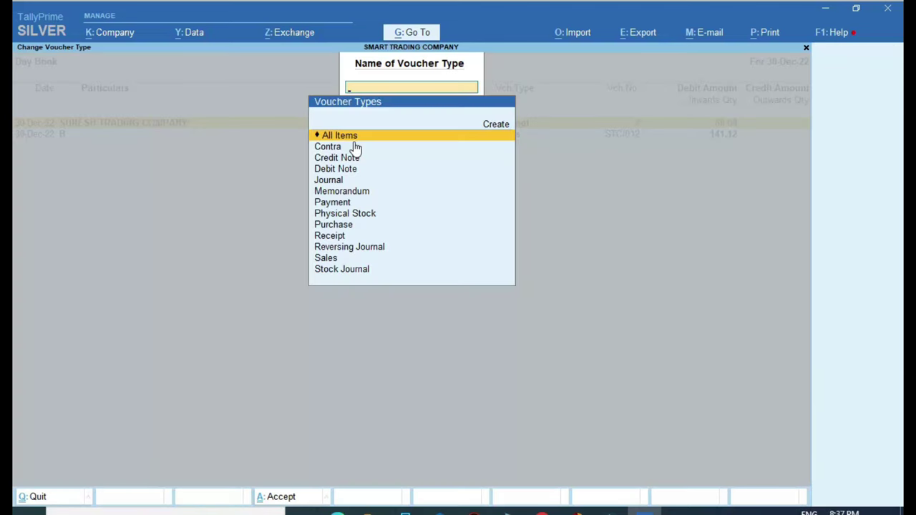
type("sa")
key("Return")
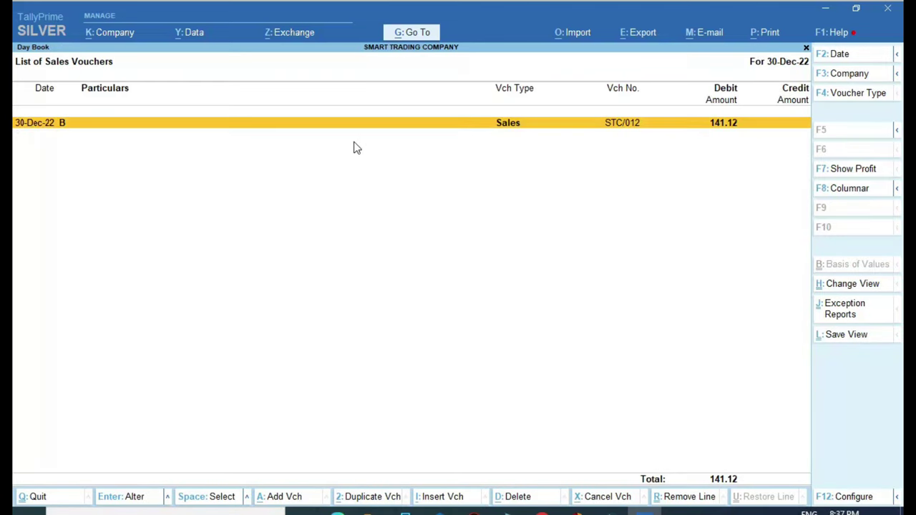
key("F2")
key("Return")
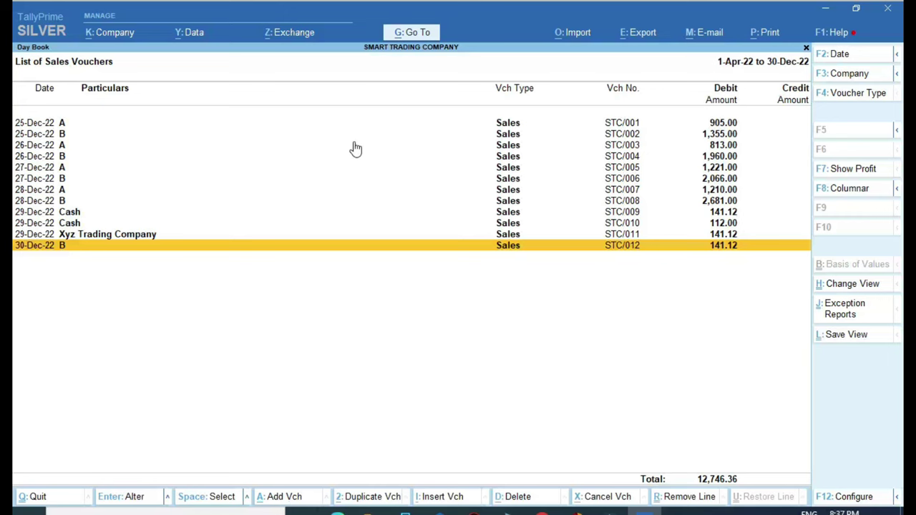
Step: Open Cash sales voucher STC/010 for alteration and keep Sales Taxable as the tax classification of SALE GST 12%
key("Up")
key("Up")
key("Return")
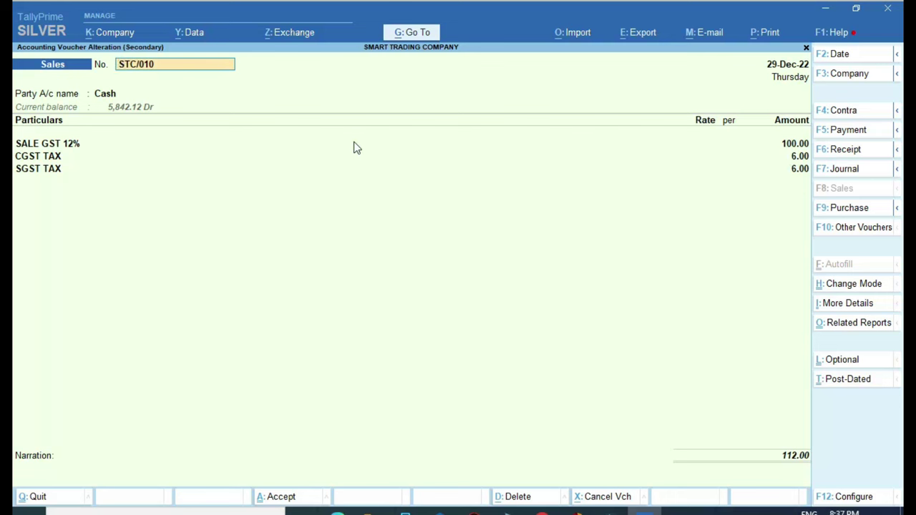
key("Return")
key("Return")
key("Return")
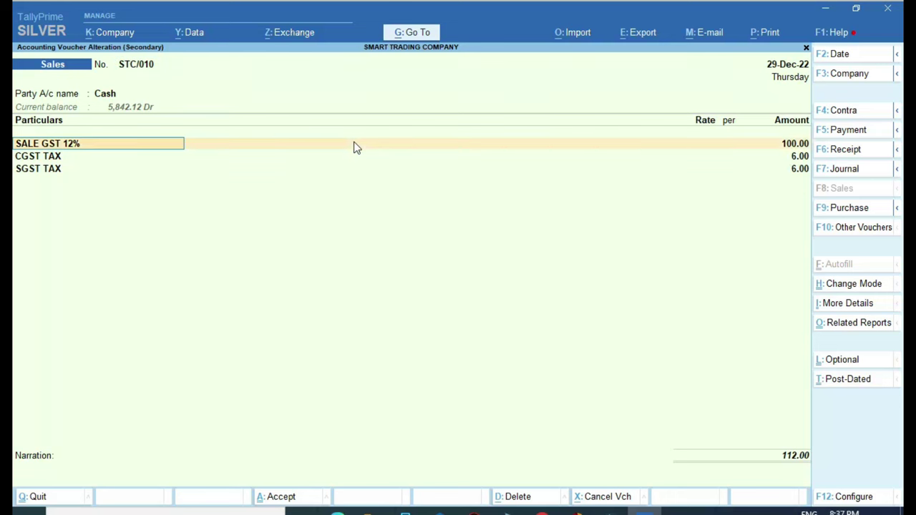
key("Return")
key("Return")
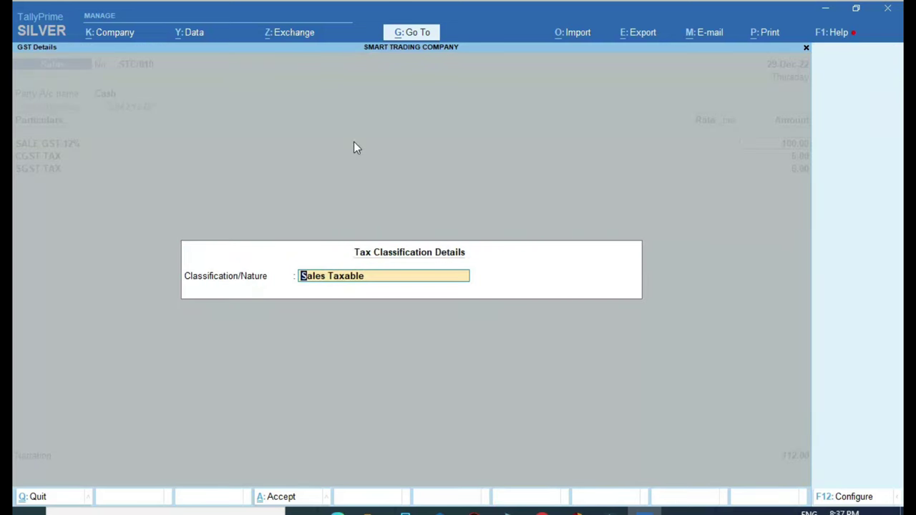
key("Return")
key("Return")
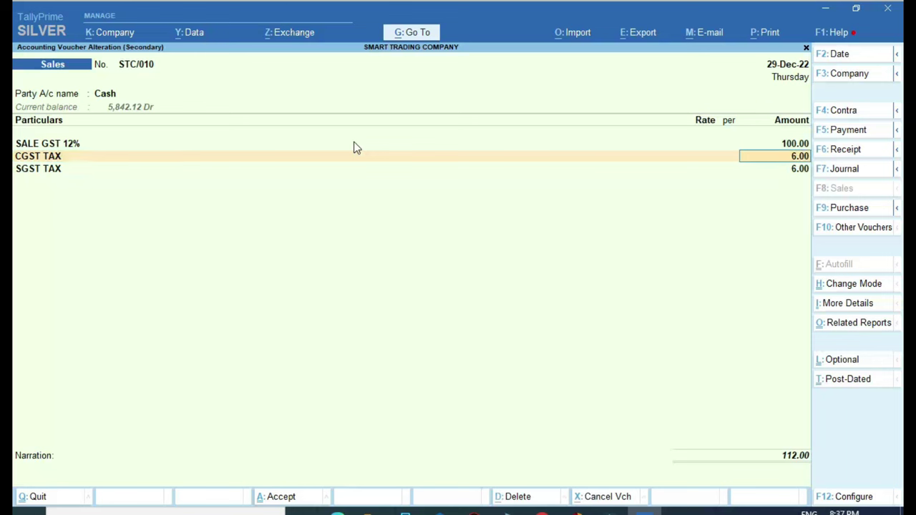
Step: Keep the CGST and SGST amounts at 6.00 each and save the voucher with Override to accept it without conflicts
key("Return")
key("Return")
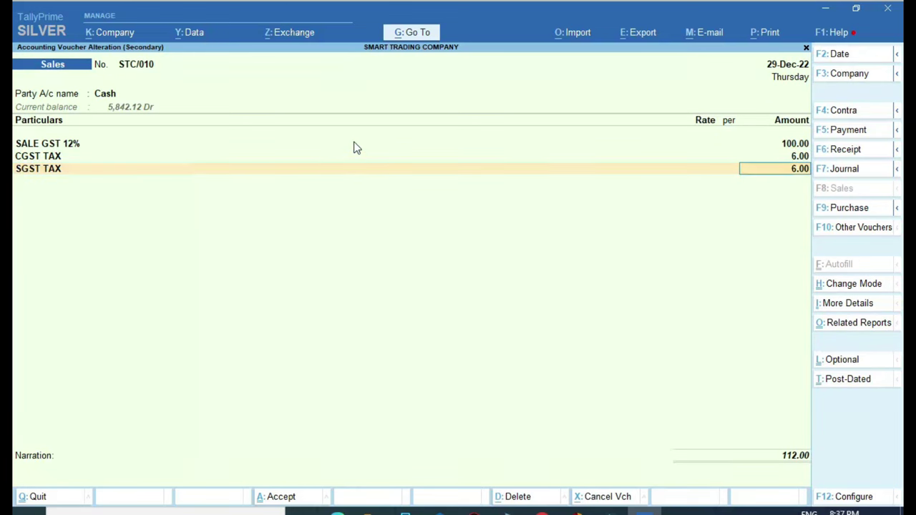
key("Return")
key("Return")
key("Return")
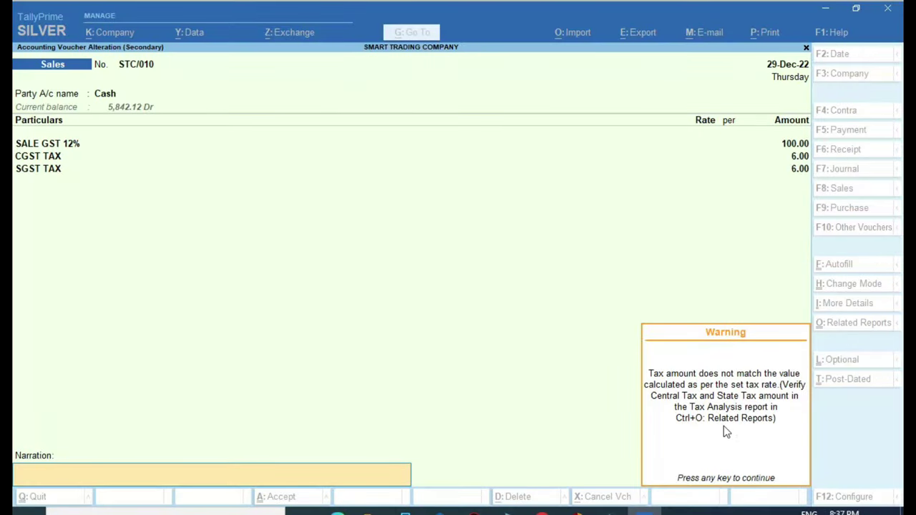
key("Return")
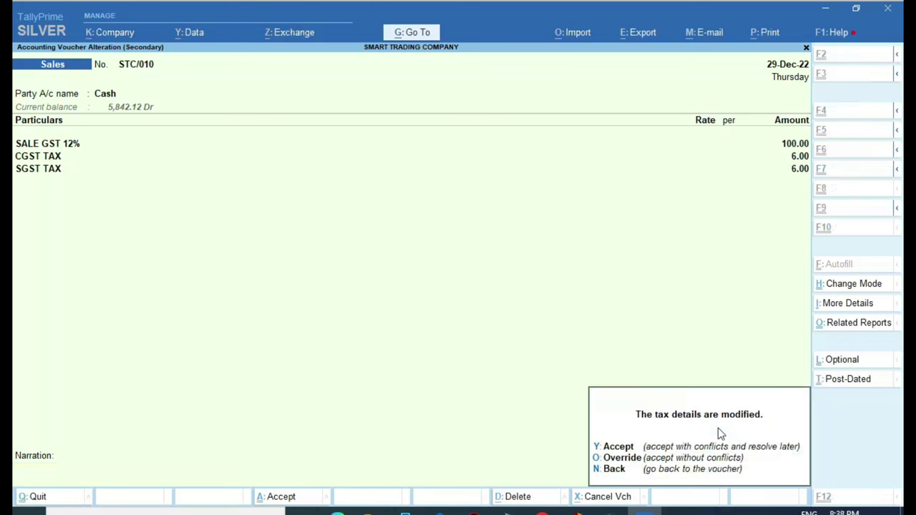
left_click(638, 458)
Step: Leave the Day Book and open the GSTR-1 report from the statutory GST reports
key("Escape")
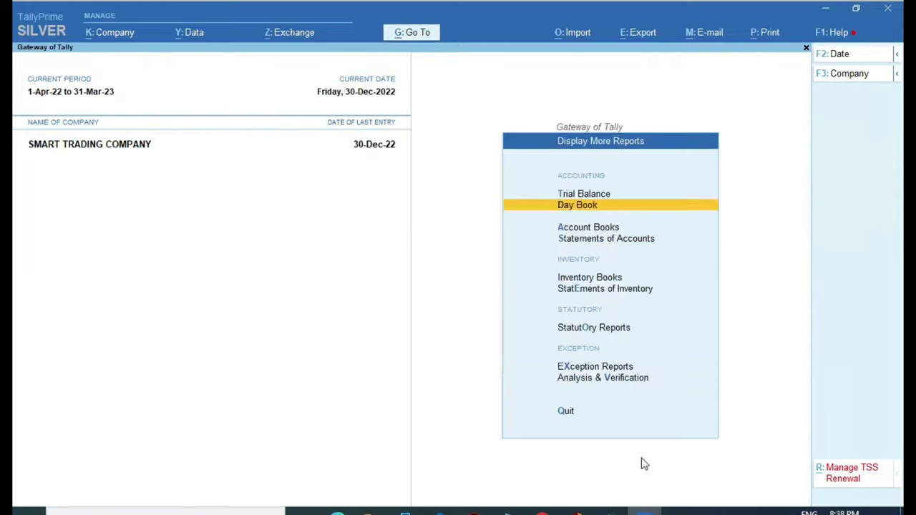
key("Escape")
key("d")
key("u")
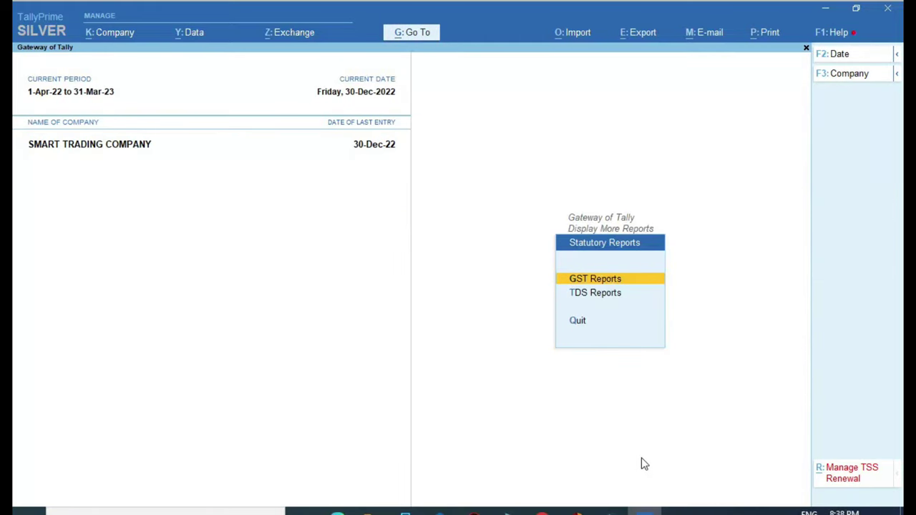
key("Return")
key("Return")
Step: Set the GSTR-1 report period from 1-4-22 to 30-12-22
key("F2")
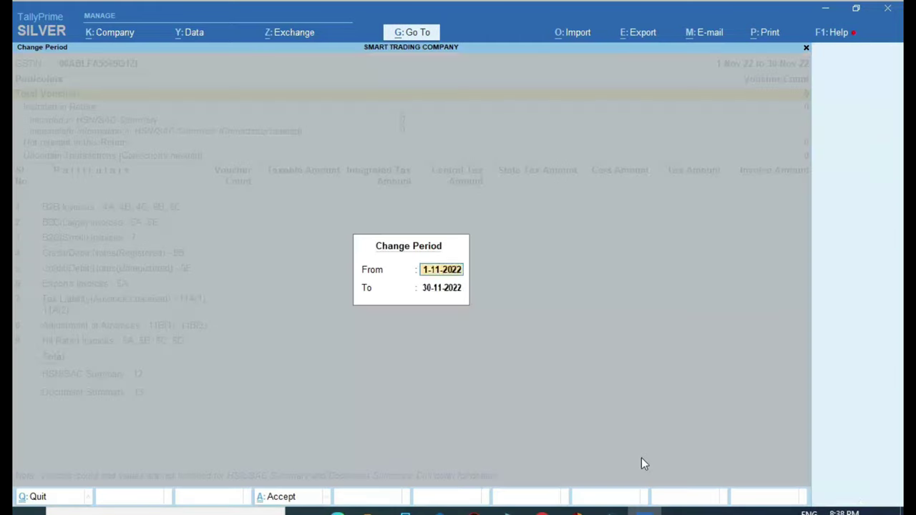
type("1-4-22")
key("Return")
type("30-12-22")
key("Return")
Step: Check the "Tax rate/tax type not specified" exception under Uncertain Transactions again, and leave the GSTR-1 report
key("Down")
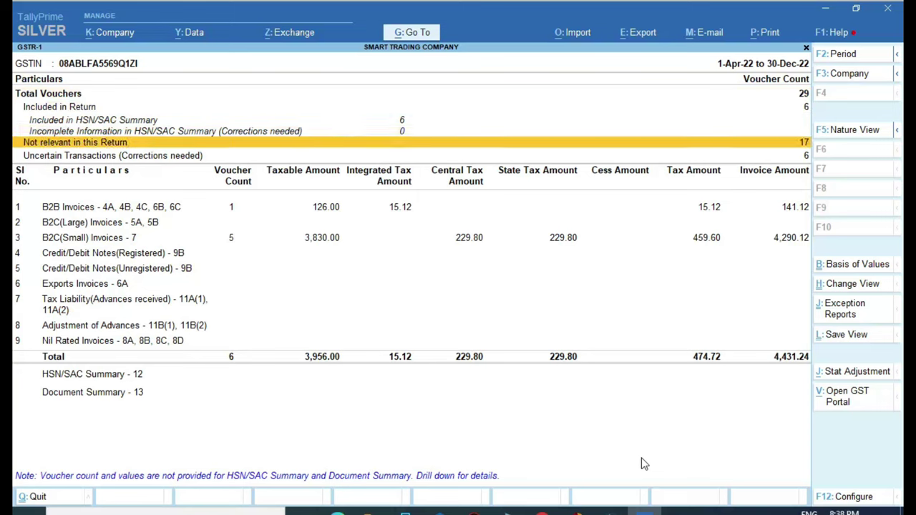
key("Down")
key("Return")
key("Down")
key("Return")
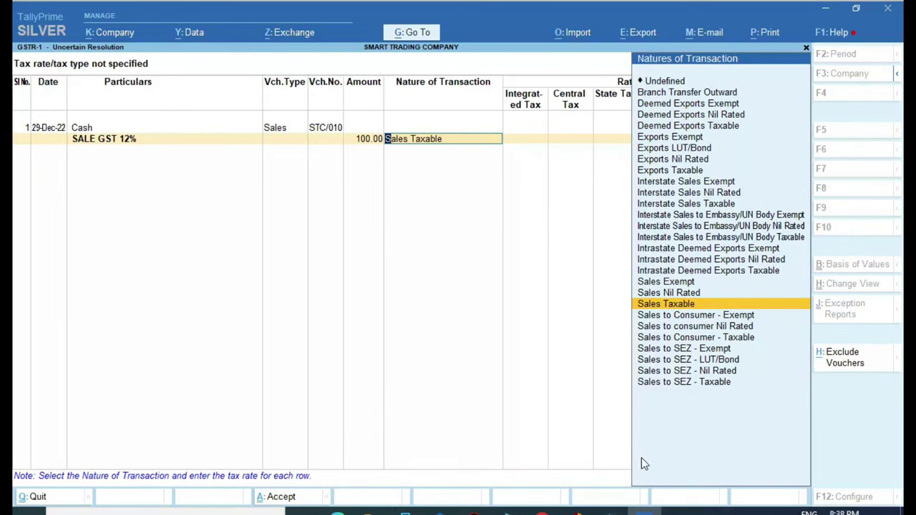
key("Escape")
key("Escape")
key("Escape")
key("Escape")
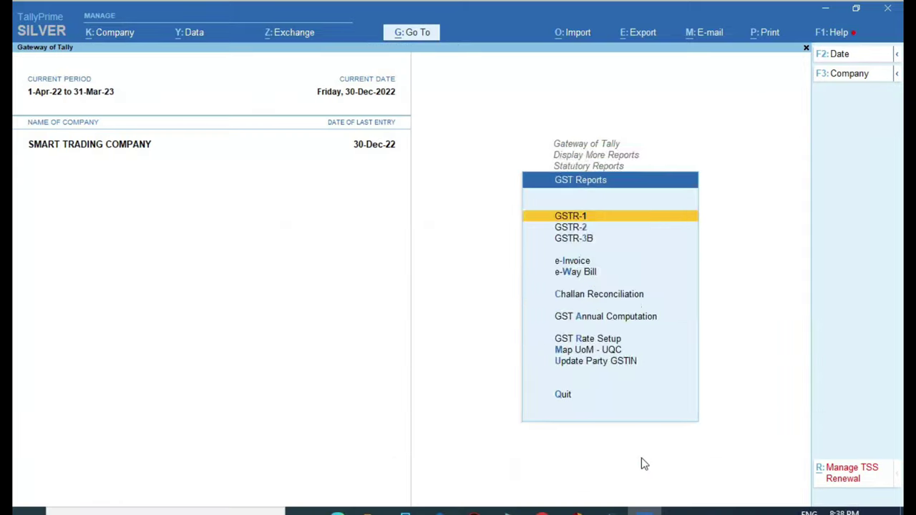
Step: Go back to the Day Book through Display More Reports and restrict it to Sales vouchers
key("Escape")
key("Escape")
key("Escape")
key("Down")
key("Down")
key("d")
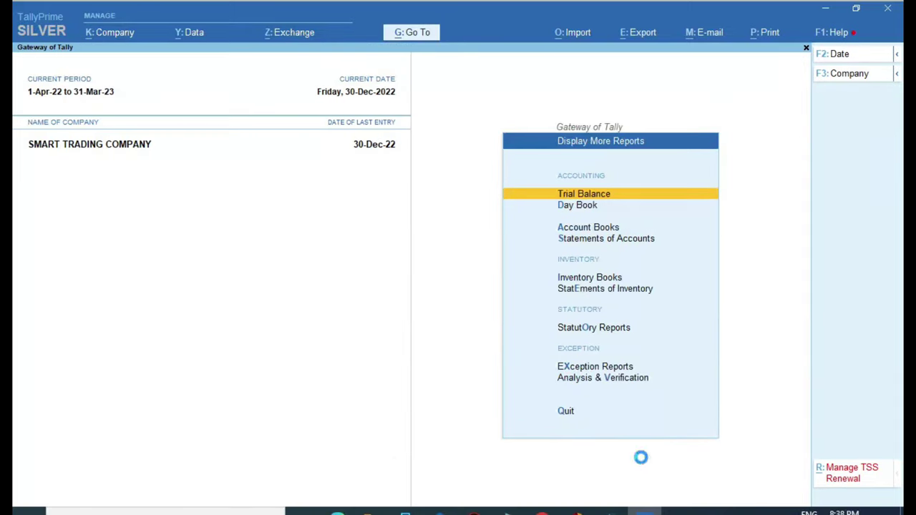
key("d")
key("F4")
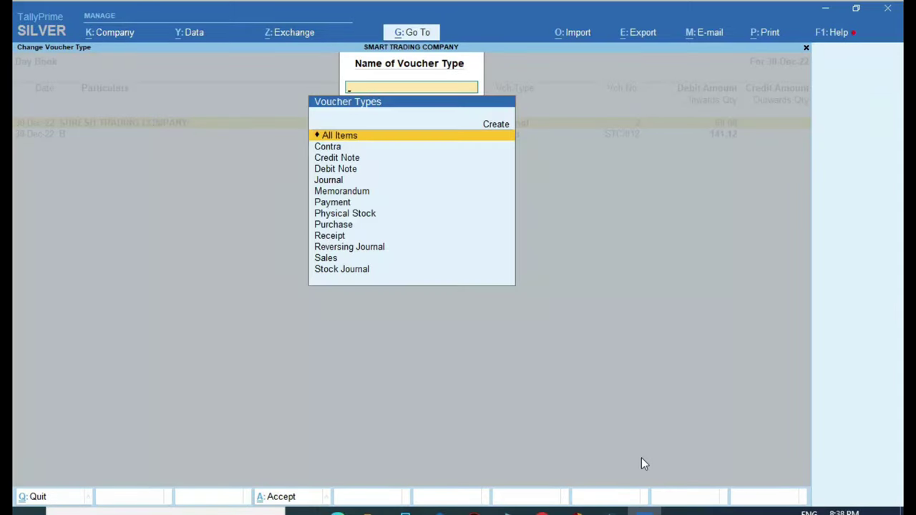
type("Sal")
key("Return")
Step: Change the date of the sales voucher list and open Cash voucher STC/010 for alteration
key("F2")
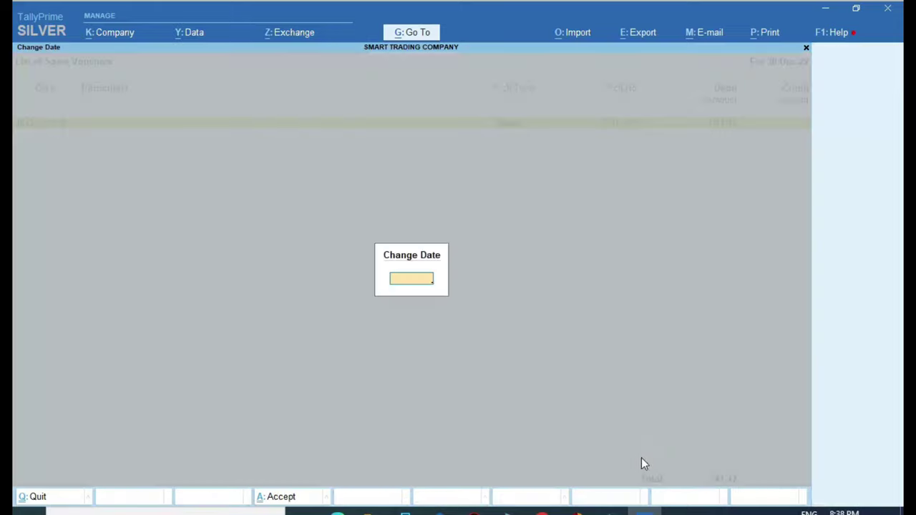
key("Escape")
key("Up")
key("Up")
key("Return")
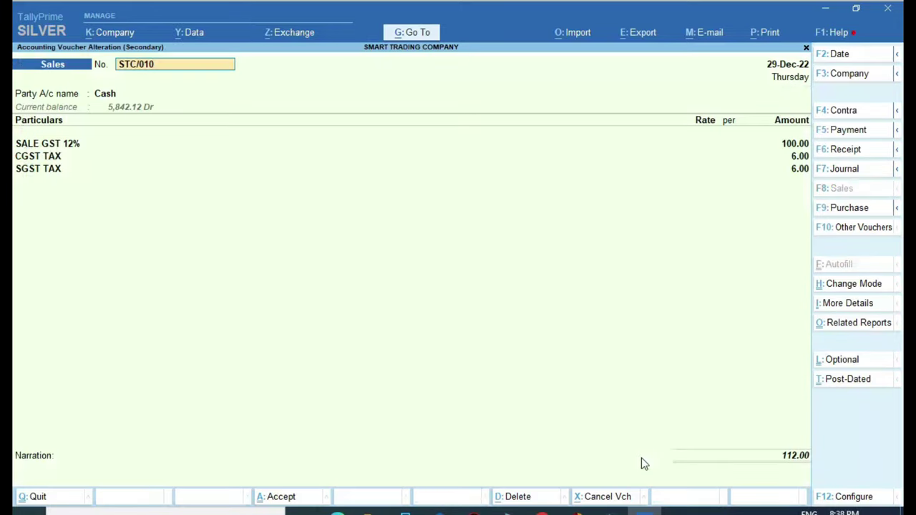
Step: Examine the GST tax analysis of sales voucher STC/010, including its SALE GST 12% line
key("Return")
key("Return")
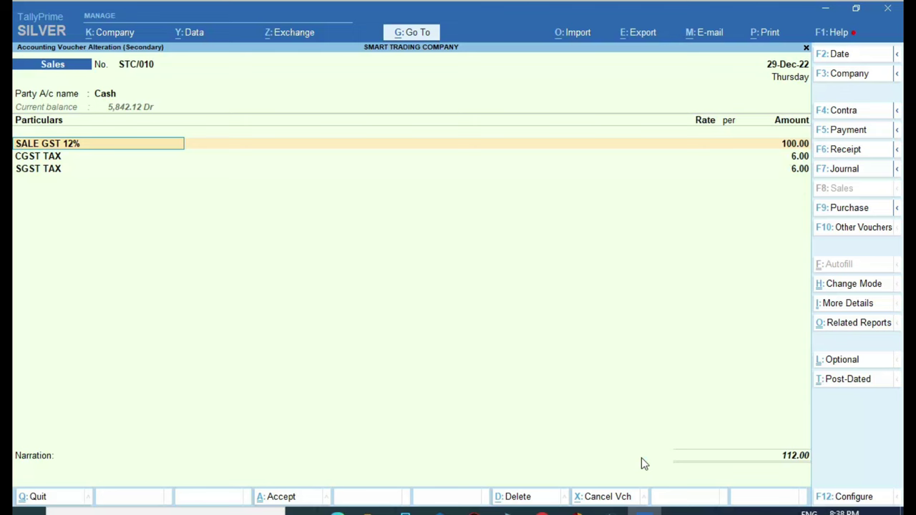
key("super")
left_click(680, 309)
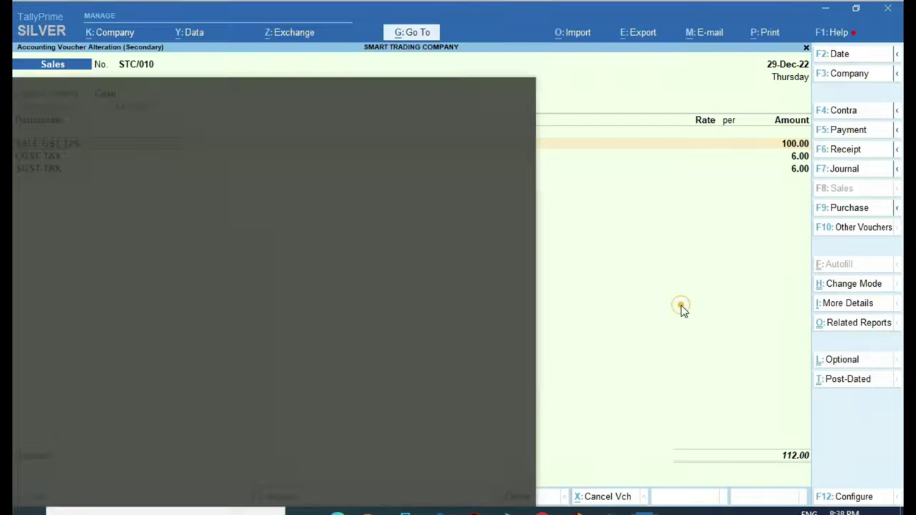
key("ctrl+o")
key("Return")
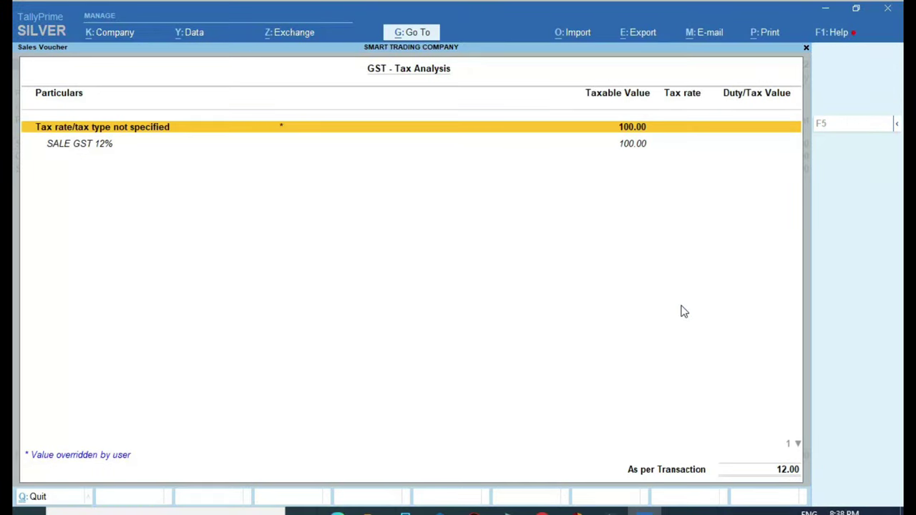
key("Down")
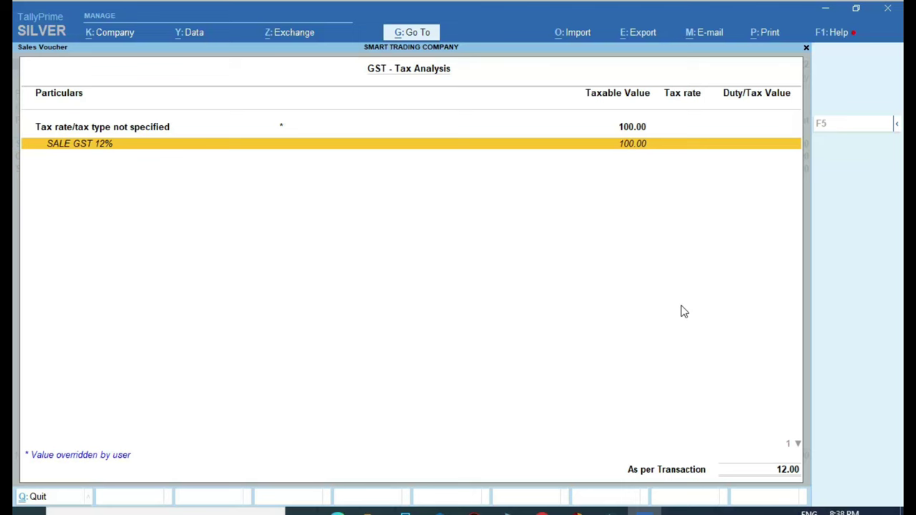
key("Return")
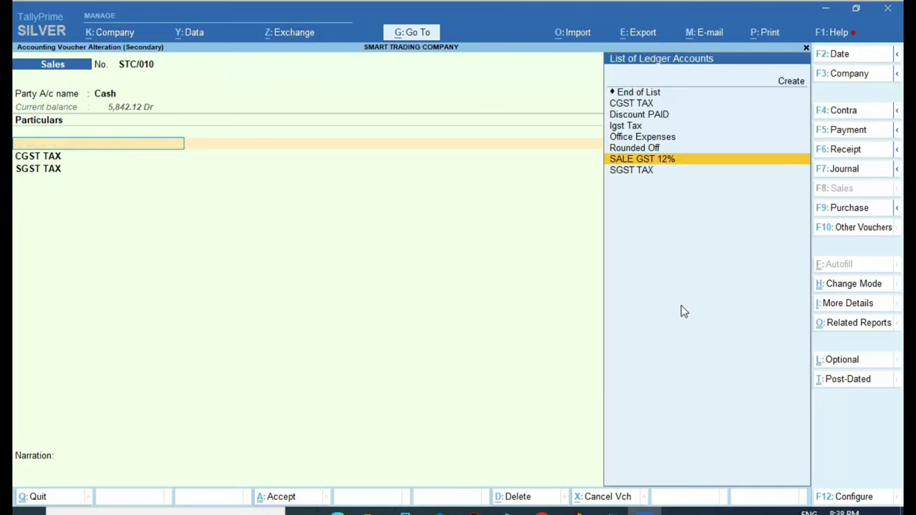
Step: Compare with the neighbouring Cash sales voucher for SYSKA LED BLUB 25W, and reopen voucher STC/010 for alteration
key("ctrl+a")
key("Up")
key("Return")
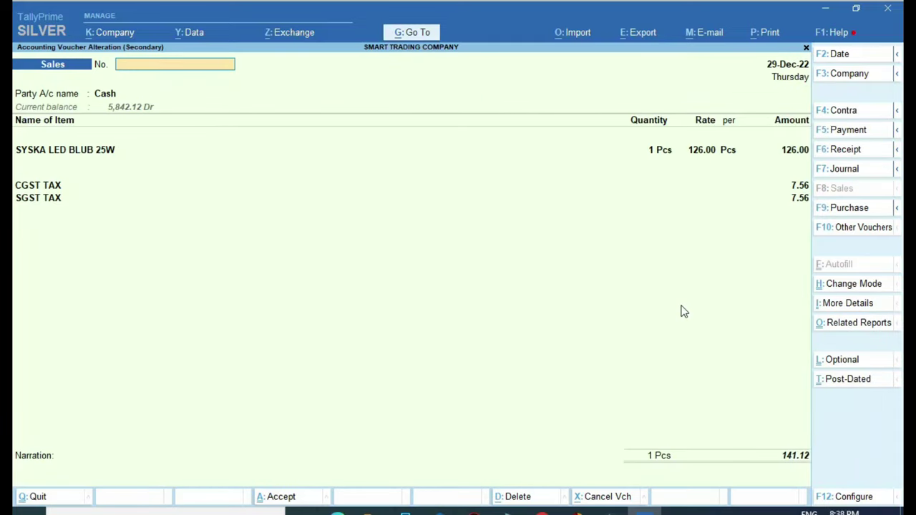
key("ctrl+a")
key("Down")
key("Return")
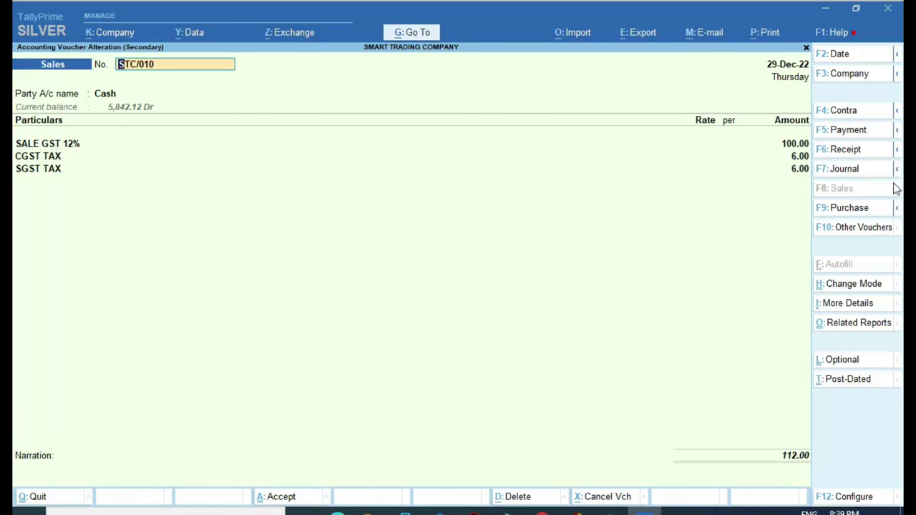
Step: Change the mode of voucher STC/010 to Item Invoice and go to its first item line
left_click(859, 284)
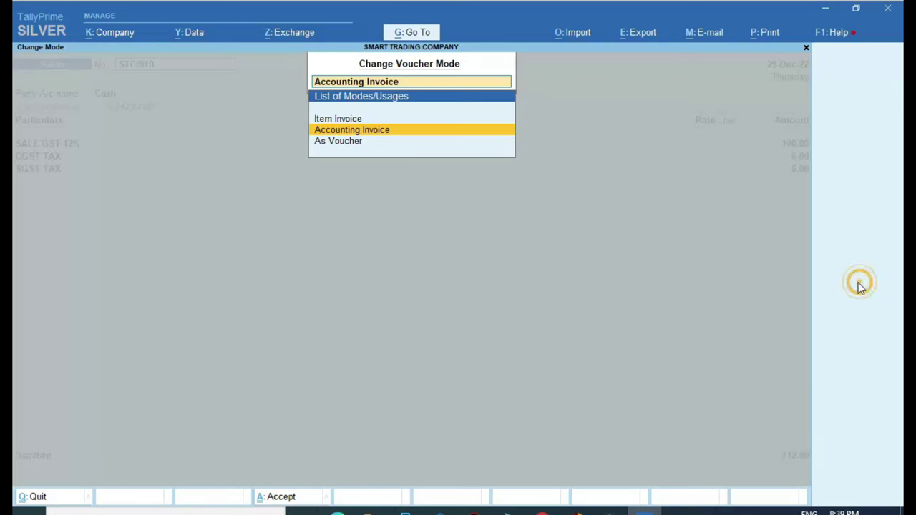
key("Up")
key("Return")
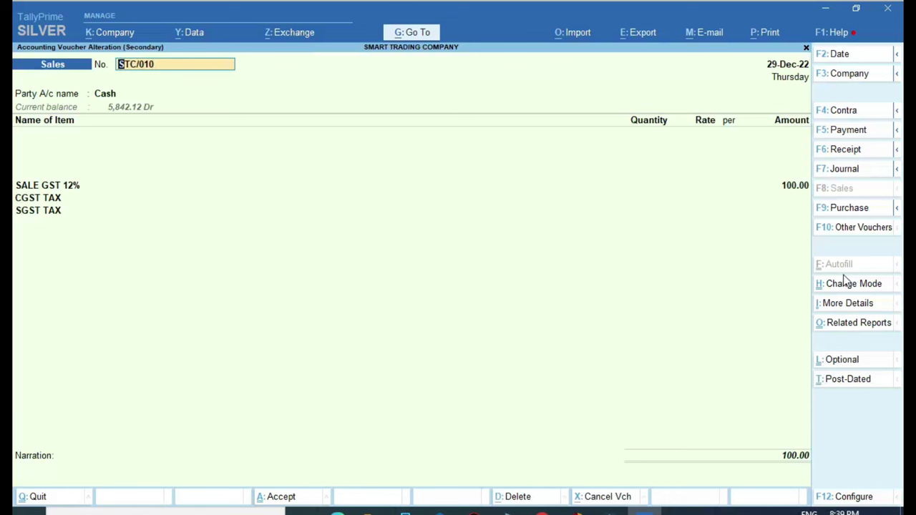
key("Return")
key("Return")
key("Return")
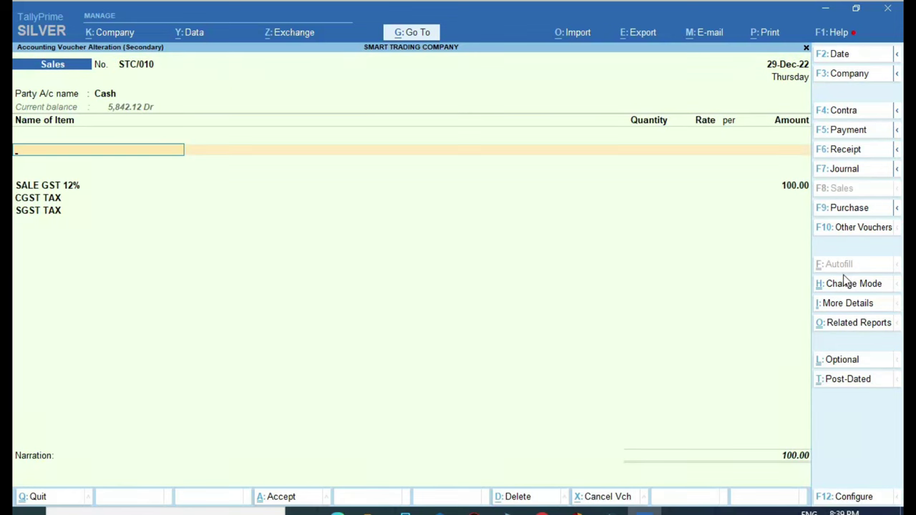
Step: Add the item SYSKA LED BLUB 25W with a quantity of 1 Pcs at a rate of 126.00
type("S")
key("Return")
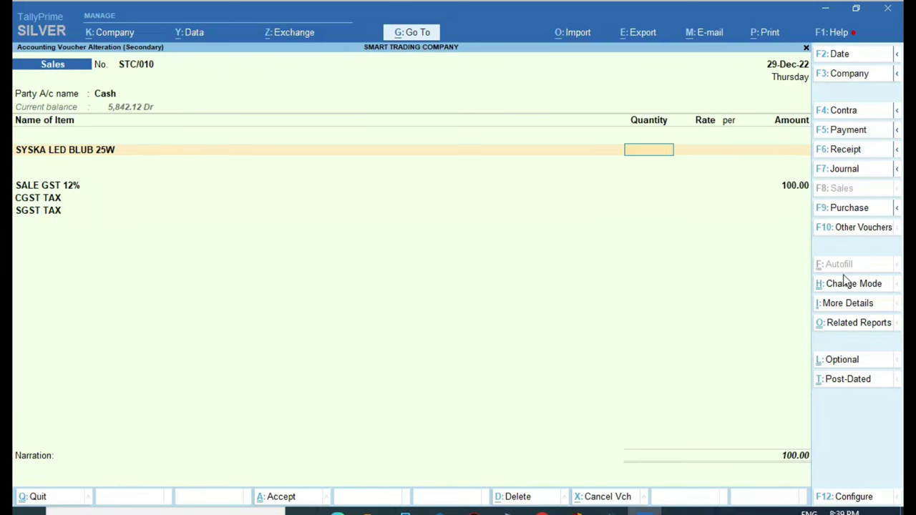
type("1")
key("Return")
key("Return")
key("Return")
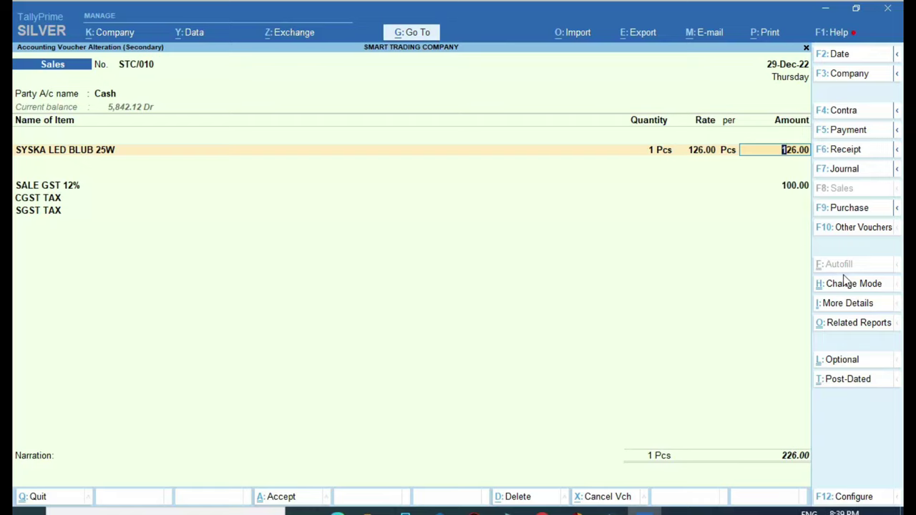
key("Return")
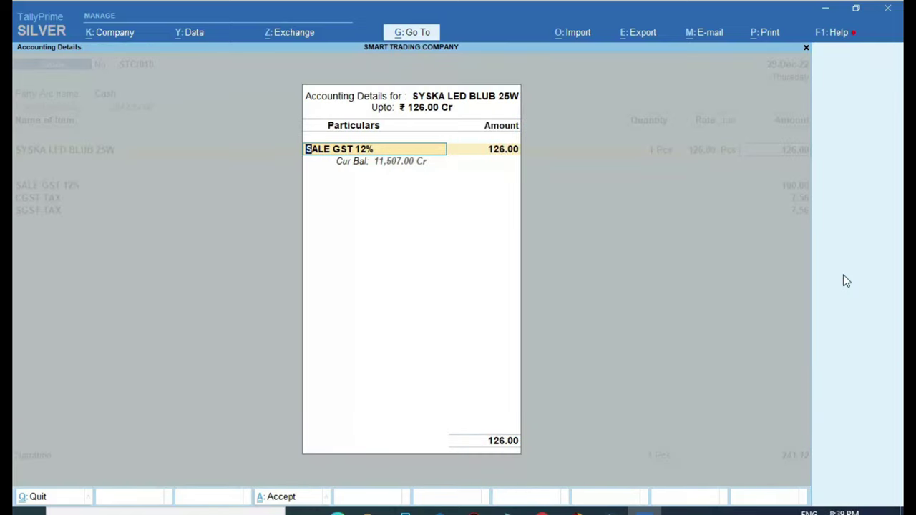
Step: Allocate the bulb item to the SALE GST 12% ledger and classify the transaction as Sales Taxable
key("Return")
type("SALE")
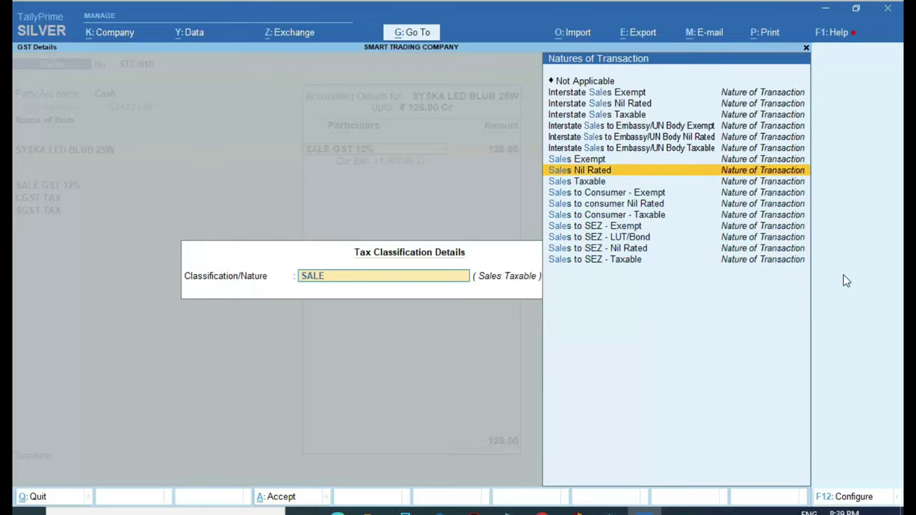
key("Down")
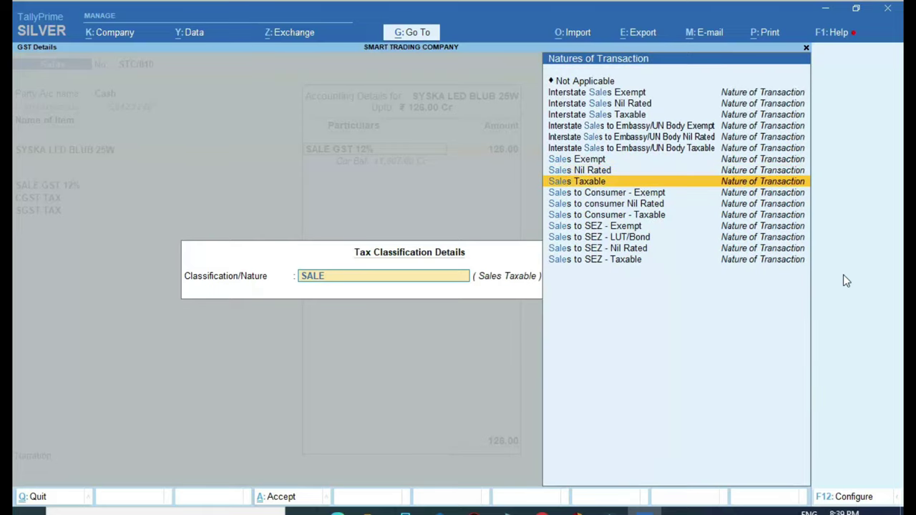
key("Return")
key("Return")
key("Return")
Step: Remove the separate SALE GST 12% ledger line below the item in the voucher
key("Delete")
key("Delete")
key("Delete")
key("Delete")
key("Delete")
key("Delete")
key("Delete")
key("Delete")
key("Delete")
key("Delete")
key("Delete")
key("Delete")
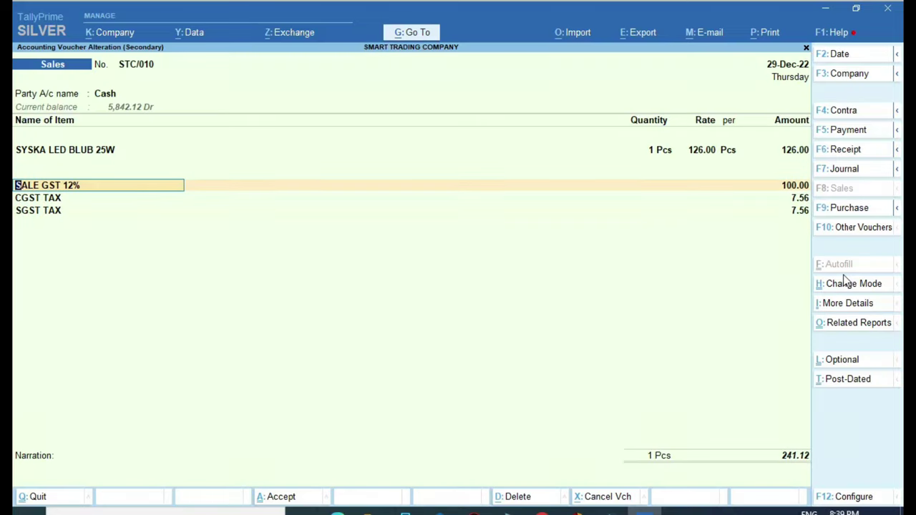
key("Return")
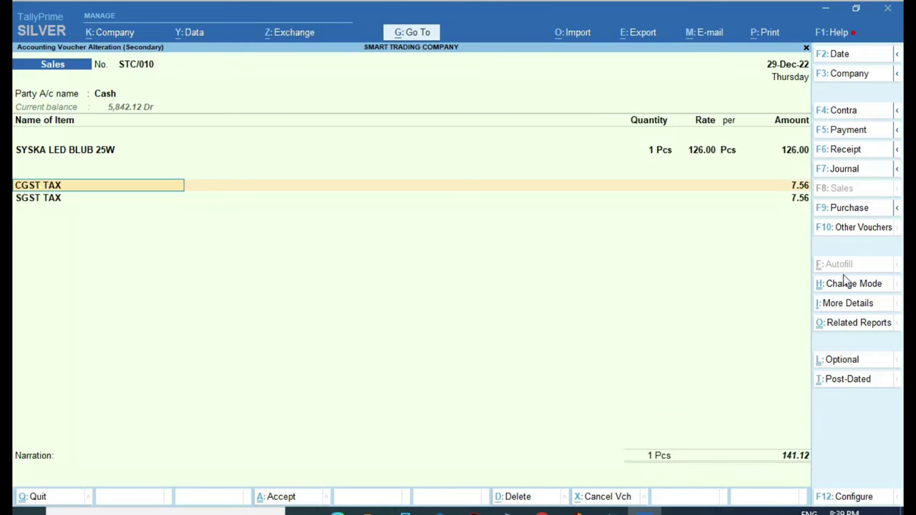
Step: Keep the CGST TAX and SGST TAX lines and save the altered voucher STC/010
key("Return")
key("Return")
key("Return")
key("Return")
key("Return")
key("Return")
key("Return")
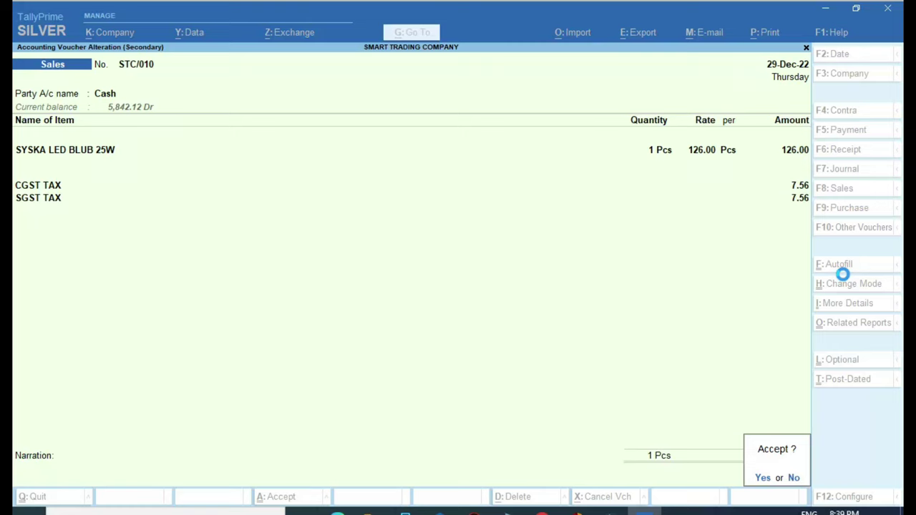
key("Return")
Step: Leave the Day Book, open the GSTR-1 report and set its period from 1-Apr-22 to 30-Dec-22
key("Escape")
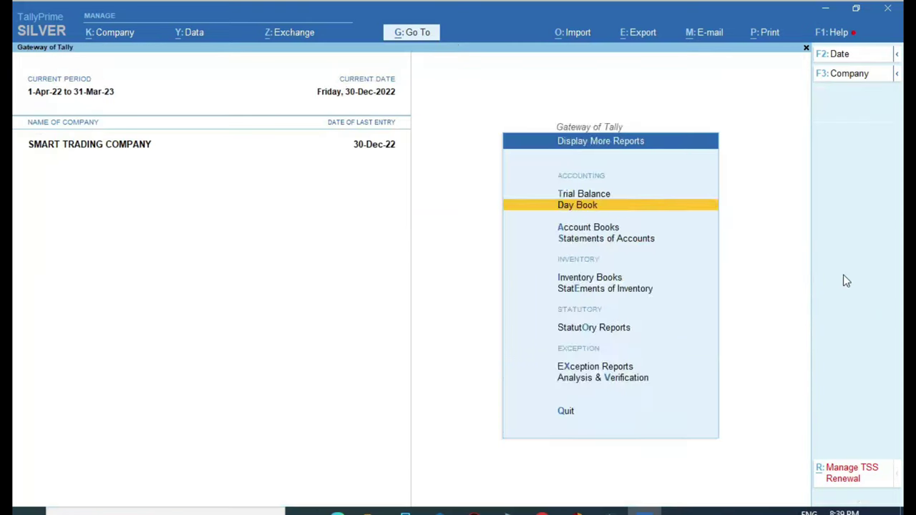
key("Escape")
key("Escape")
key("Escape")
key("d")
key("o")
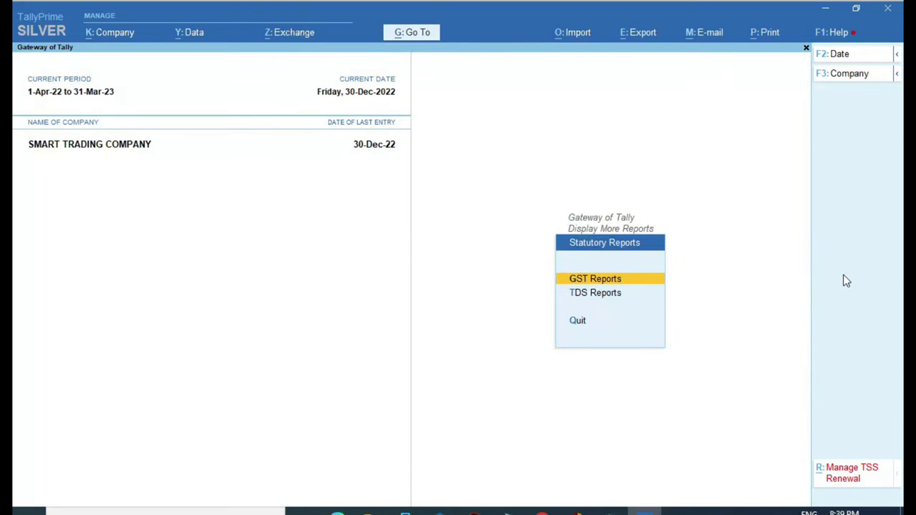
key("g")
key("Return")
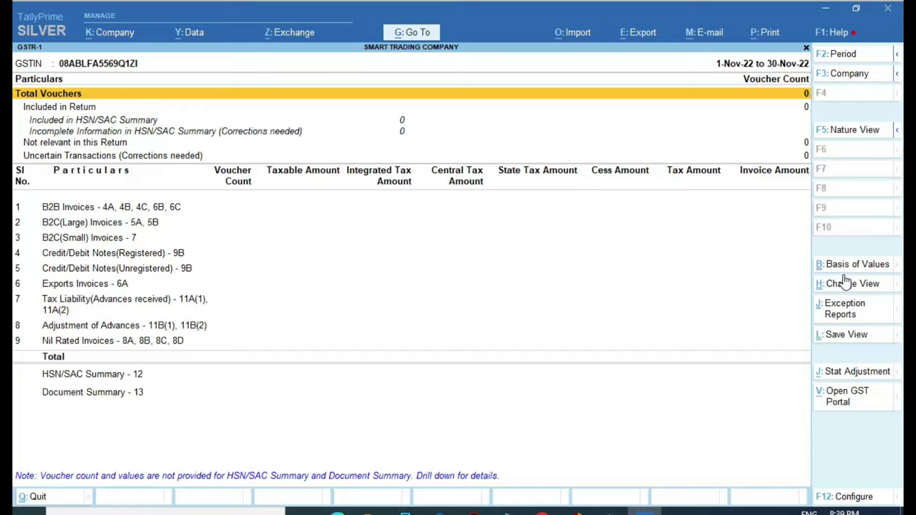
key("F2")
key("Return")
key("Return")
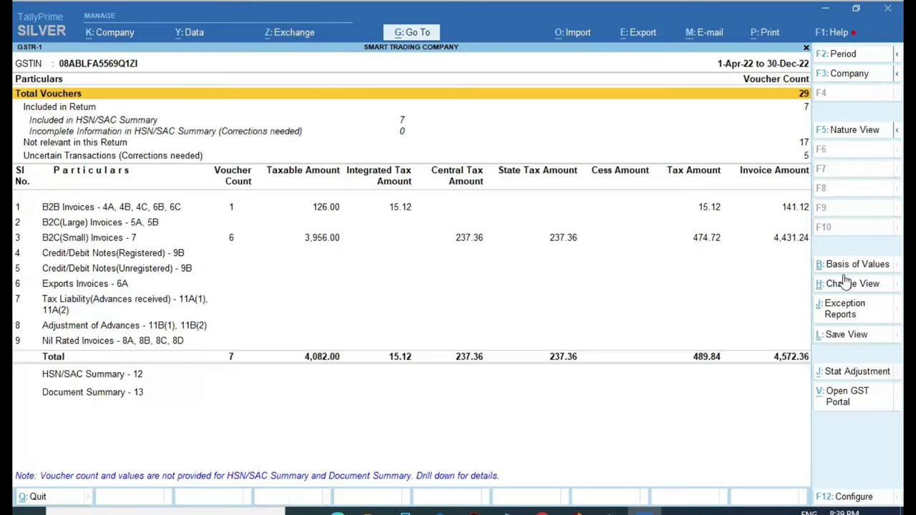
Step: Examine the vouchers under Uncertain Transactions for the exception "Information required for generating table-wise details not provided"
key("Down")
key("Down")
key("Down")
key("Down")
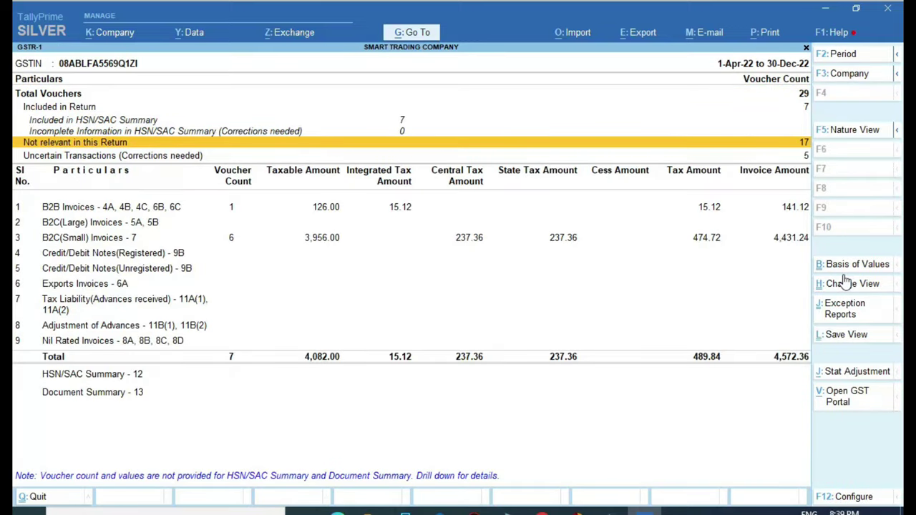
key("Down")
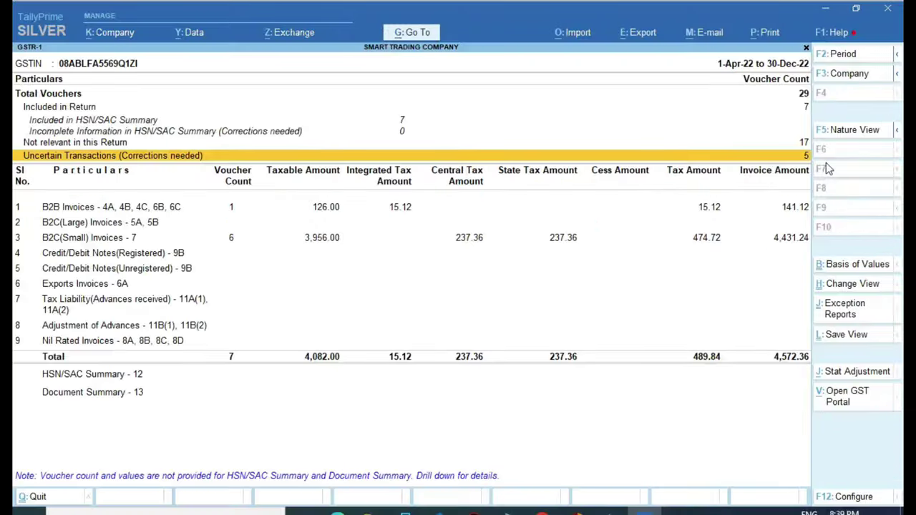
key("Return")
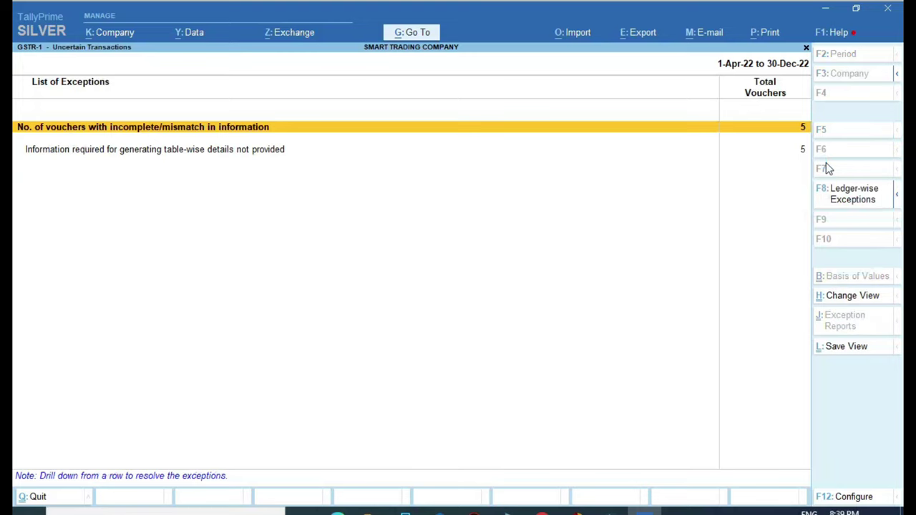
key("Down")
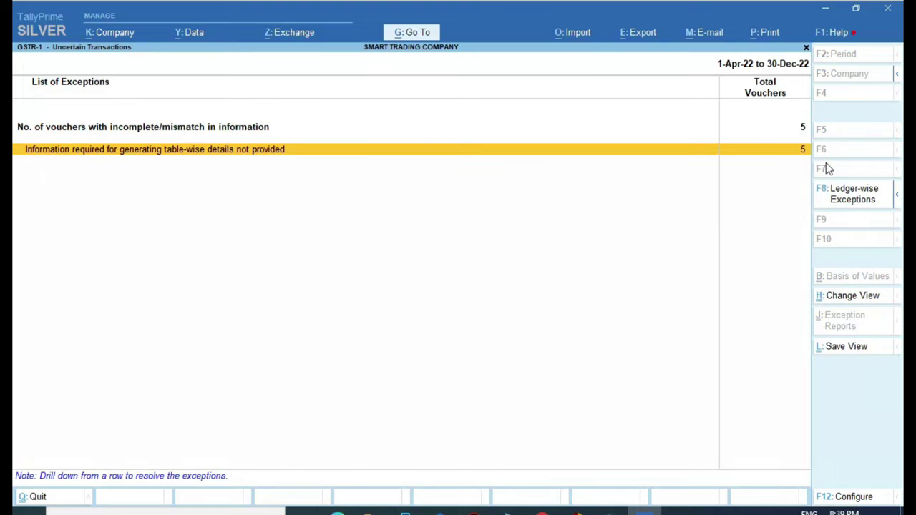
key("Return")
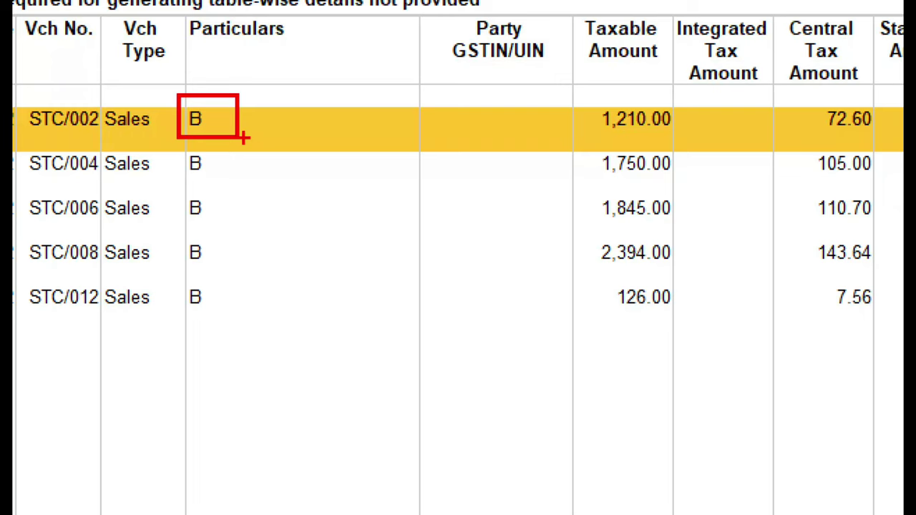
key("Escape")
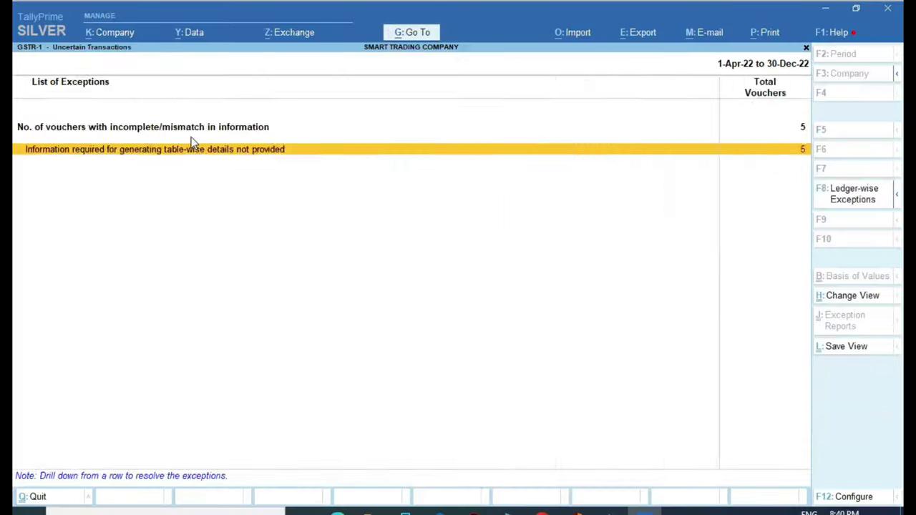
Step: Leave the GSTR-1 report and open the party ledger B for alteration
key("Escape")
key("Escape")
key("Escape")
key("Escape")
key("n")
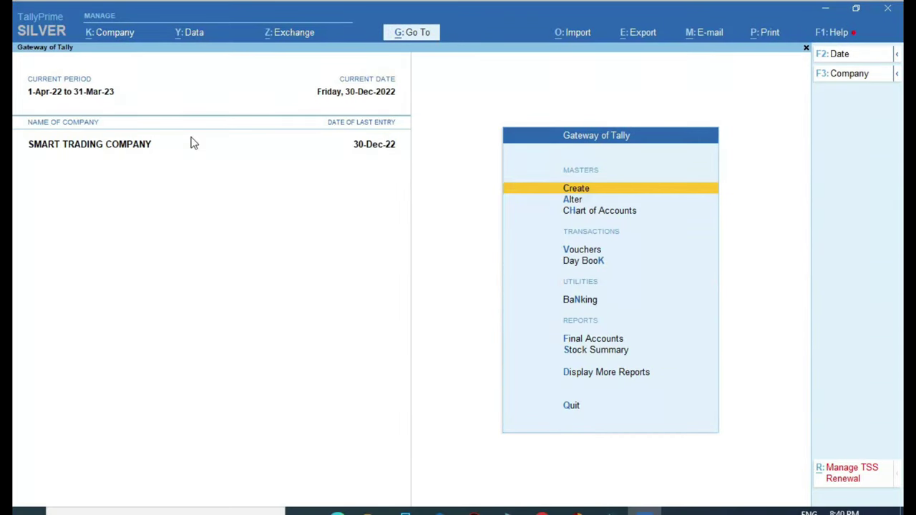
key("Down")
key("Return")
key("Down")
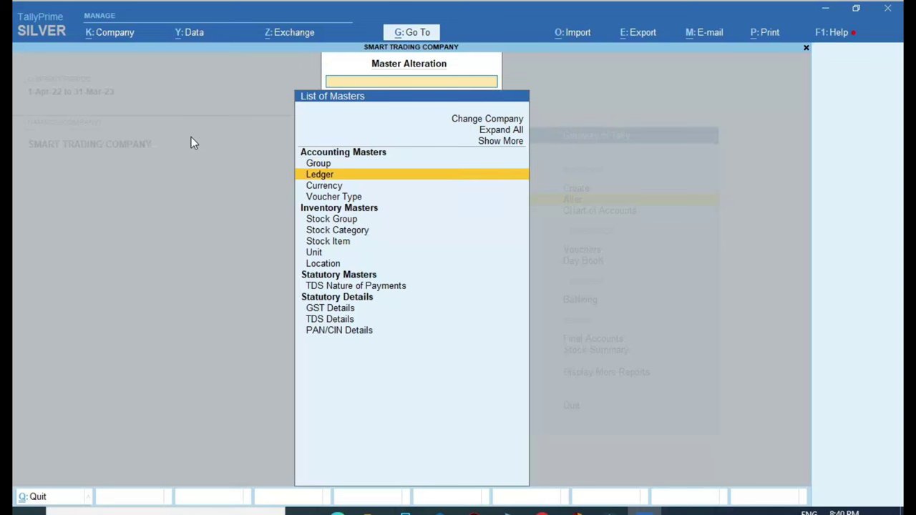
key("Return")
key("Down")
key("Return")
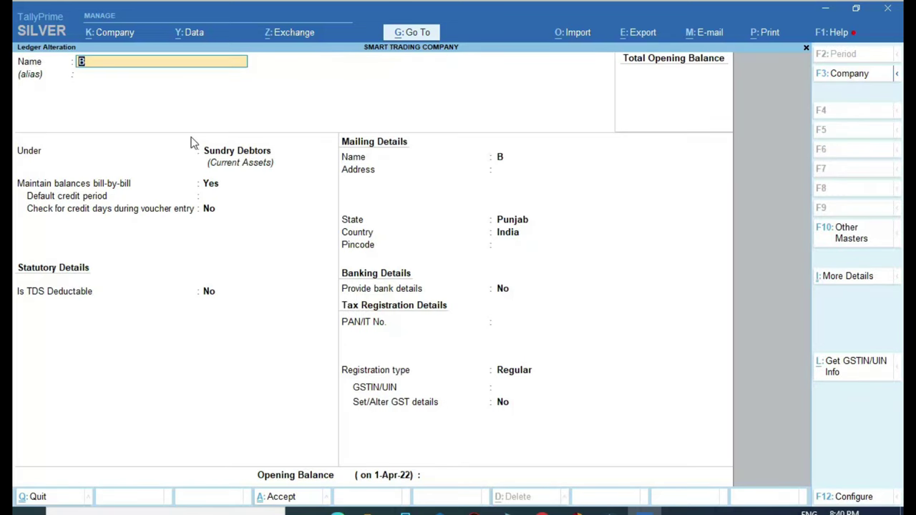
Step: Go through ledger B's fields down to Pincode and examine its registration type, GSTIN/UIN and GST details settings
key("Return")
key("Return")
key("Return")
key("Return")
key("Return")
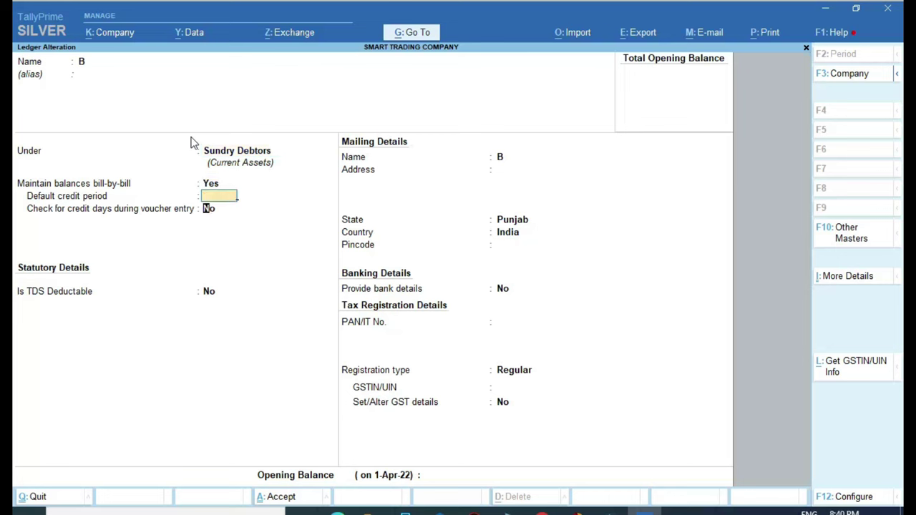
key("Return")
key("Return")
key("Return")
key("Return")
key("Return")
key("Return")
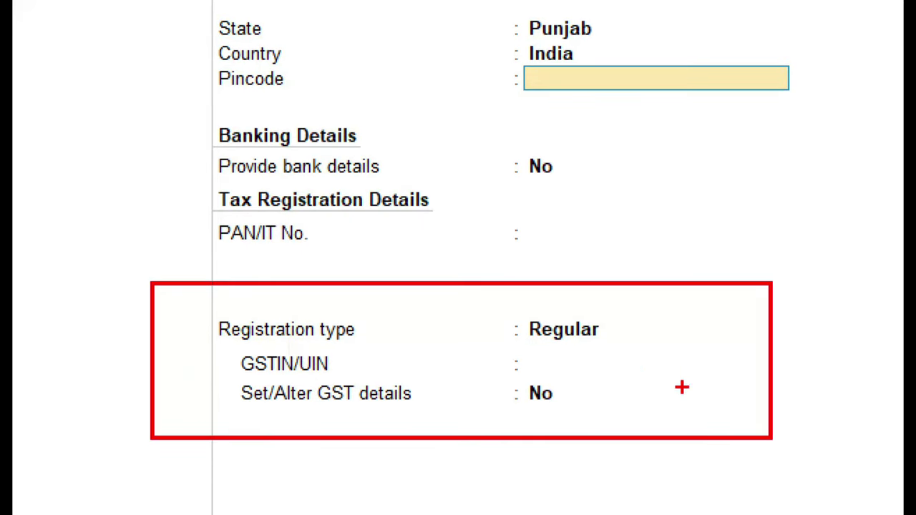
left_click_drag(612, 320, 719, 283)
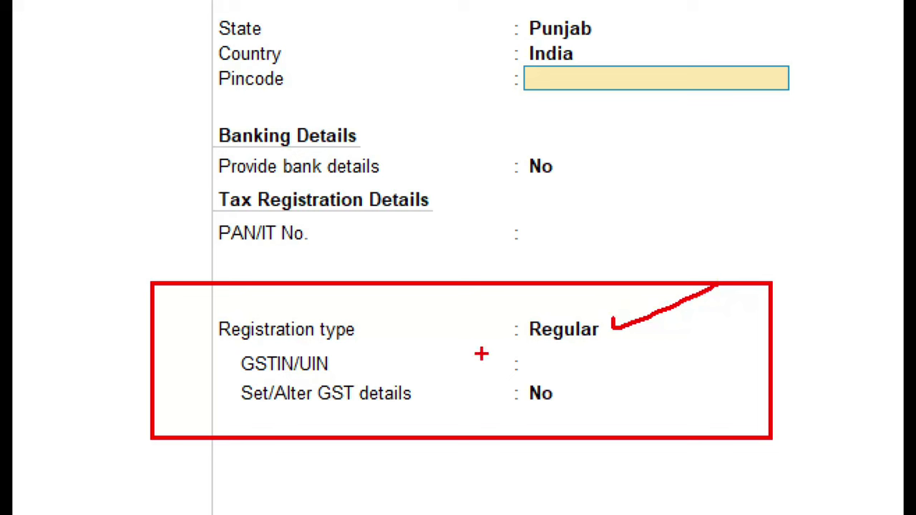
mouse_move(481, 353)
left_mouse_down()
mouse_move(721, 409)
mouse_move(576, 354)
mouse_move(441, 361)
left_mouse_up()
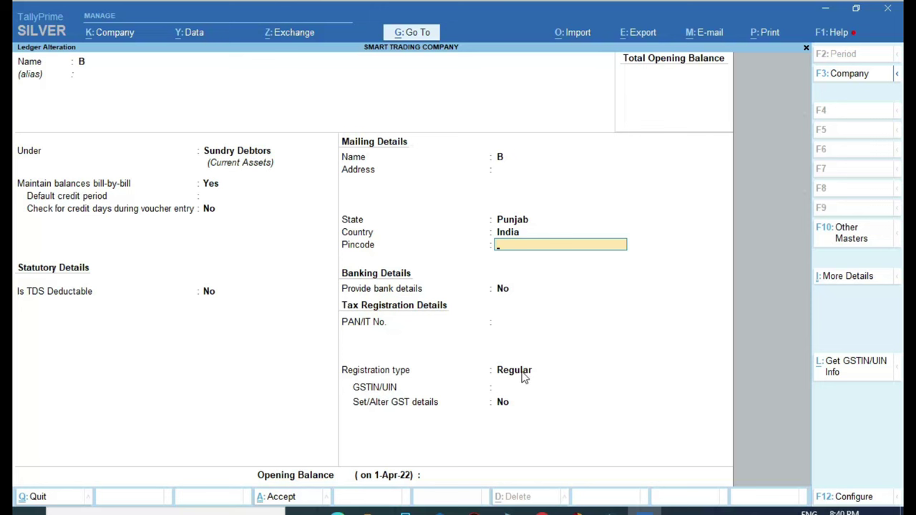
Step: Set party ledger B's registration type to Unregistered, save the ledger and leave the alteration screen
left_click(578, 333)
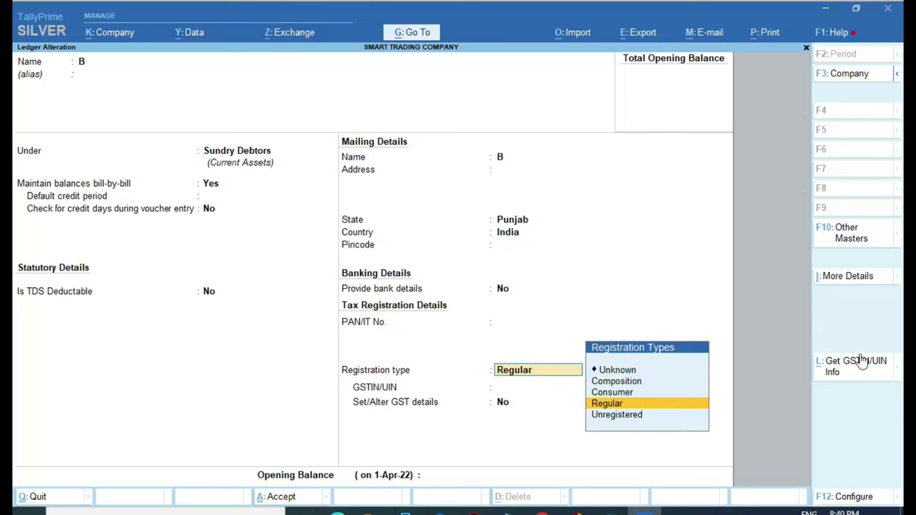
key("Down")
key("Return")
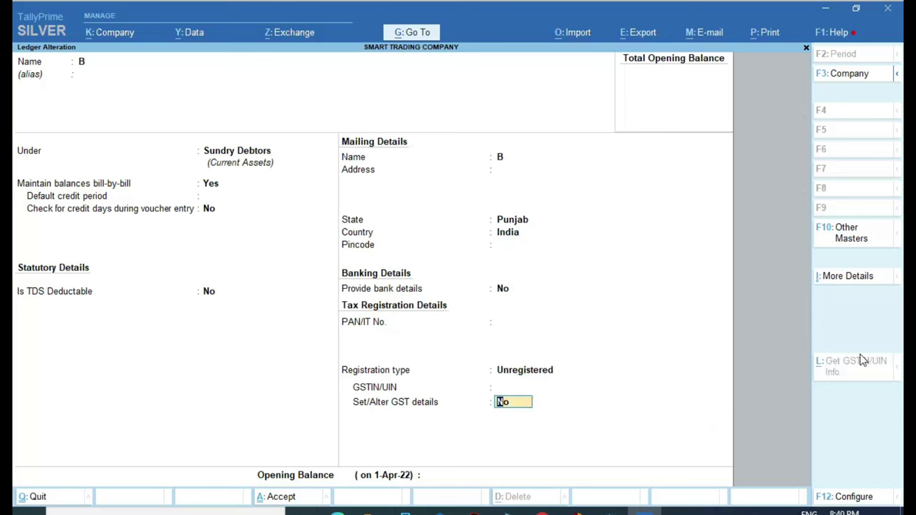
key("Return")
key("Return")
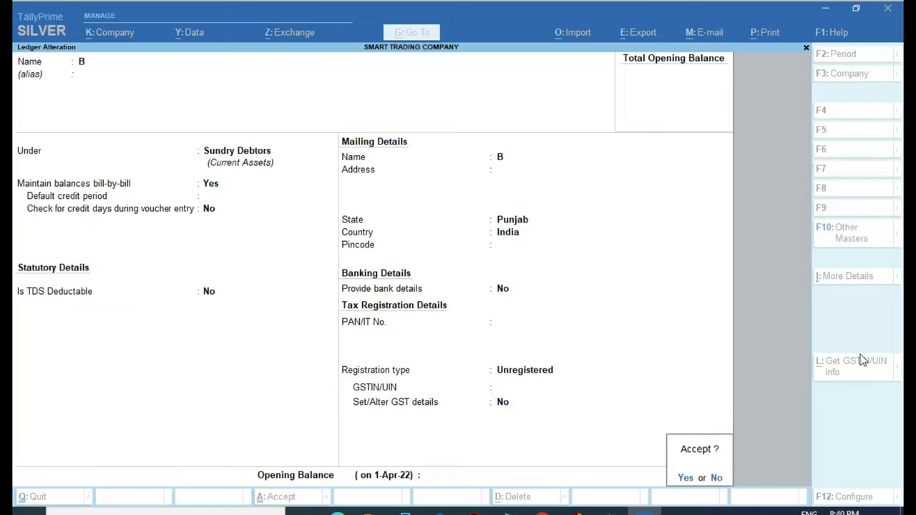
key("Return")
key("Escape")
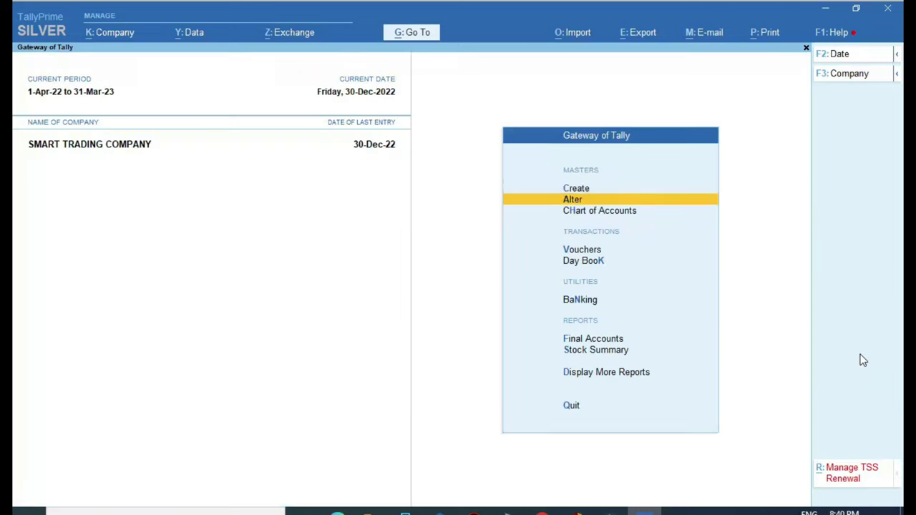
Step: Open the GSTR-1 report from the statutory GST reports
key("Up")
key("Escape")
key("Escape")
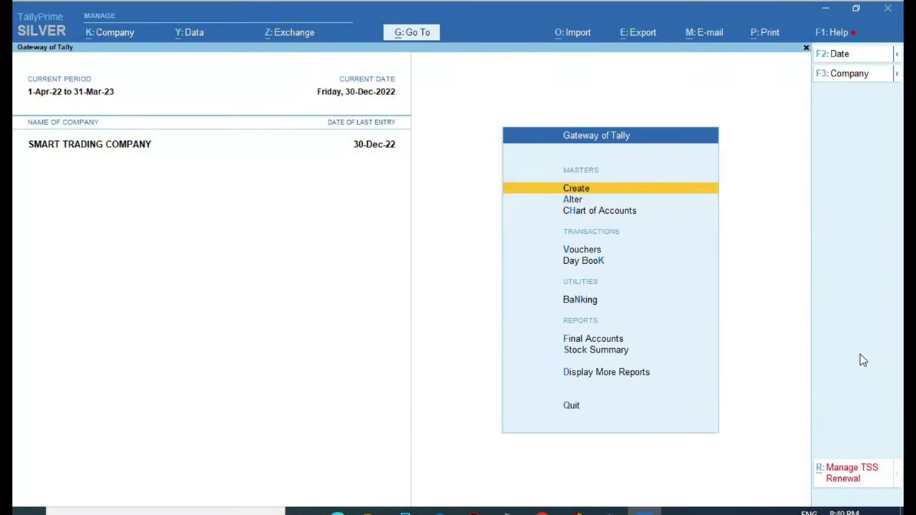
key("Up")
key("Up")
key("Return")
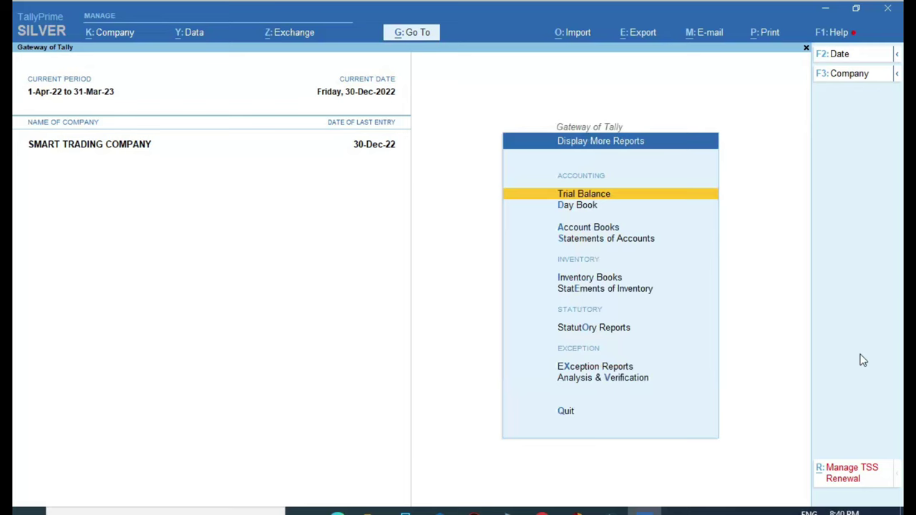
key("Down")
key("Down")
key("Down")
key("Down")
key("Down")
key("Down")
key("Down")
key("Up")
key("Return")
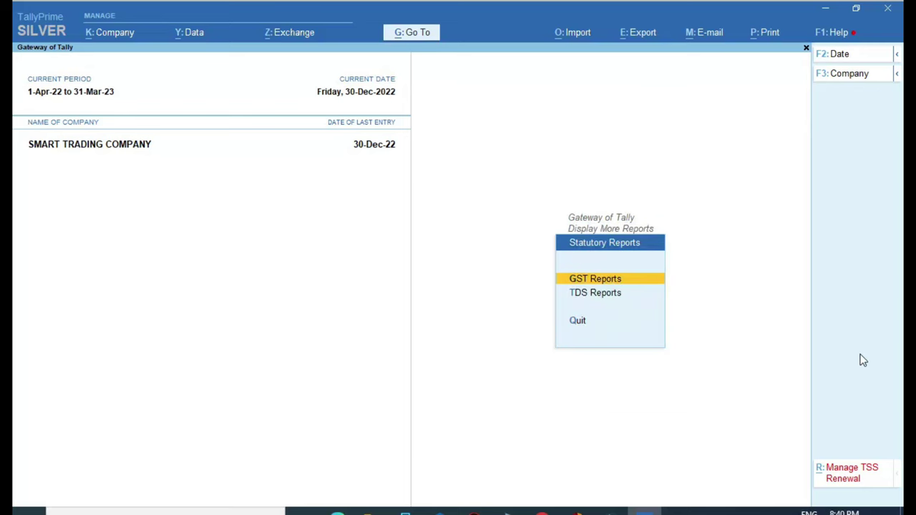
key("Return")
key("Return")
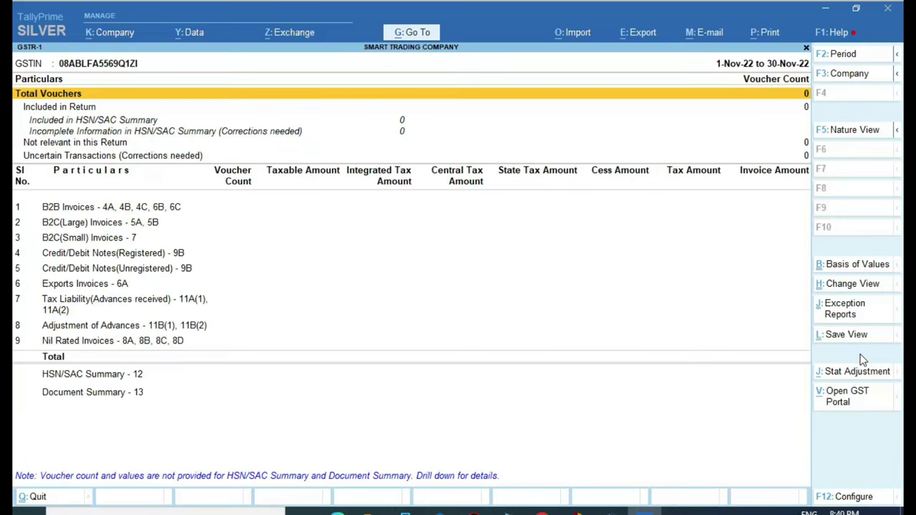
Step: Set the GSTR-1 report period from 1-4-22 to 30-12-22 and check the Uncertain Transactions voucher count
key("F2")
type("1-4-22")
key("Return")
type("30-12-22")
key("Return")
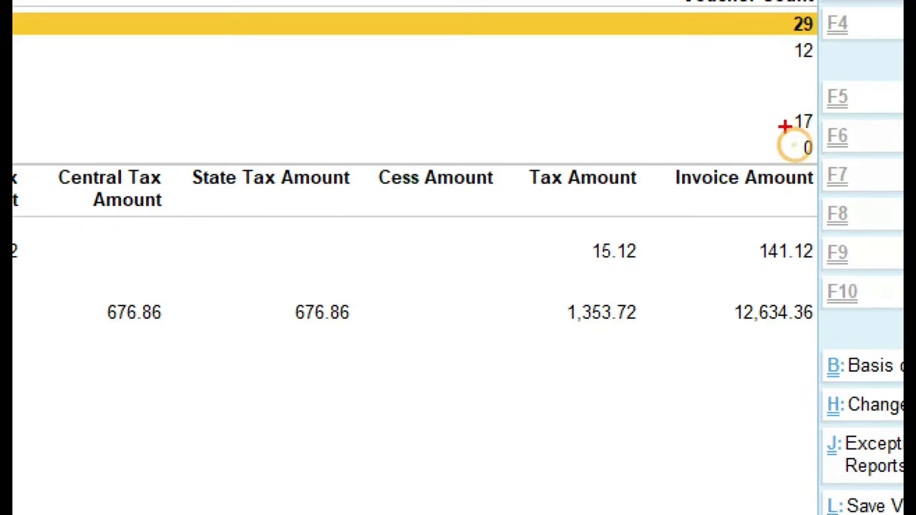
left_click_drag(786, 127, 830, 168)
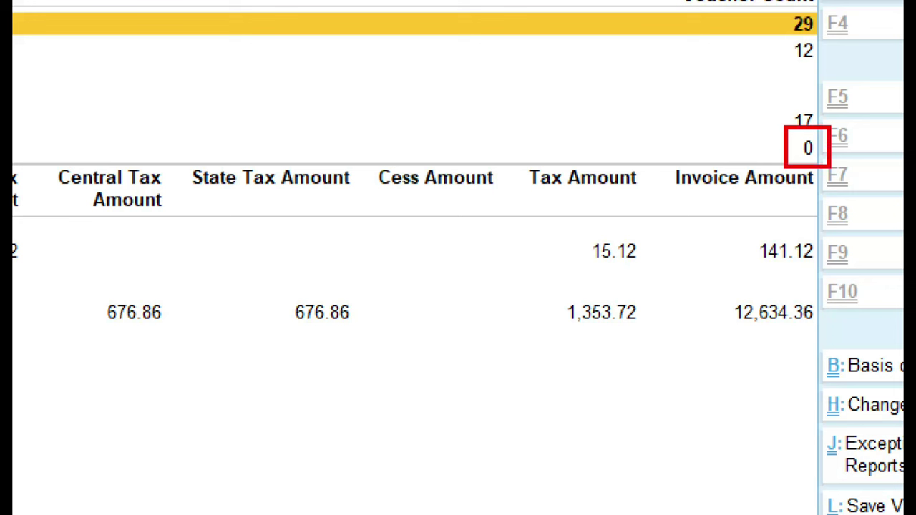